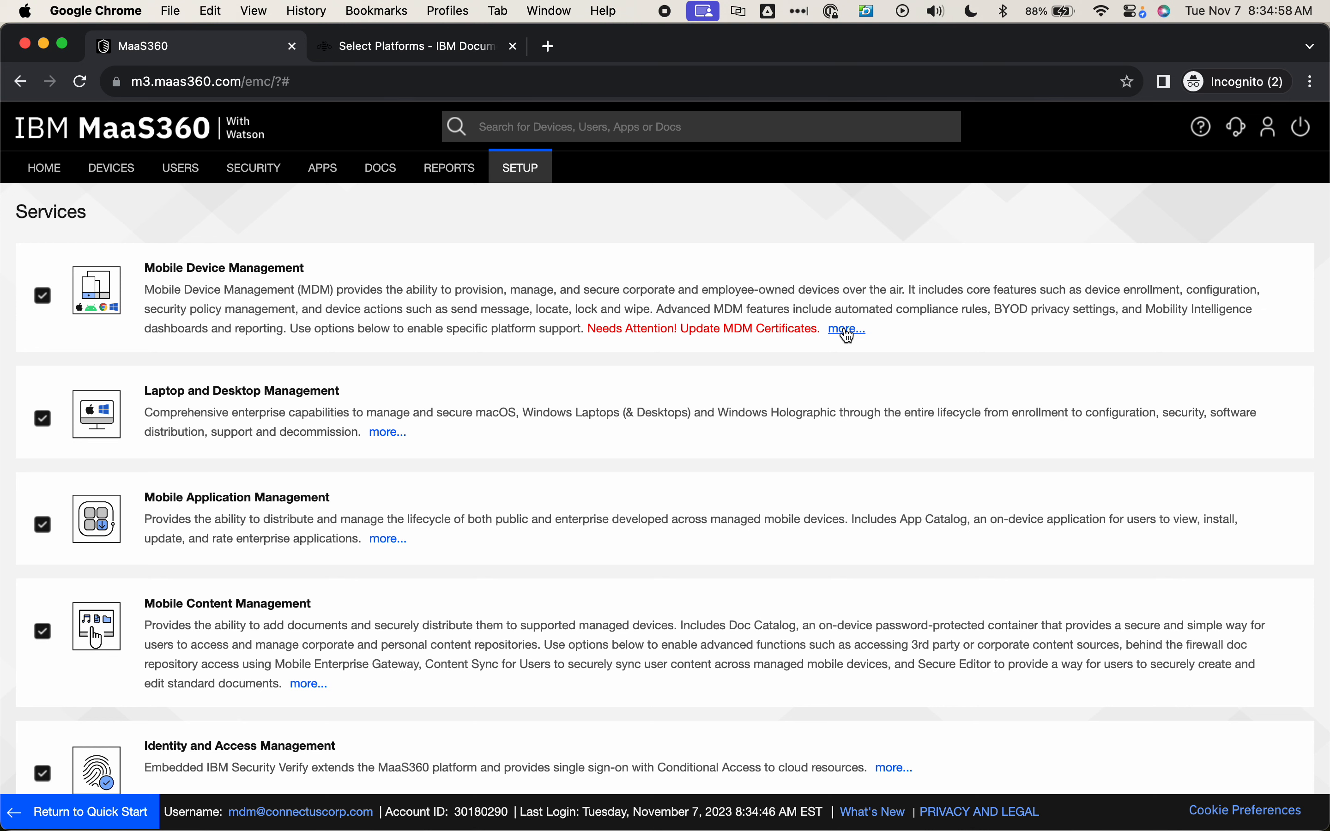
# Expand the APNs certificate details under Mobile Device Management and start renewing the certificate.
pyautogui.click(847, 330)
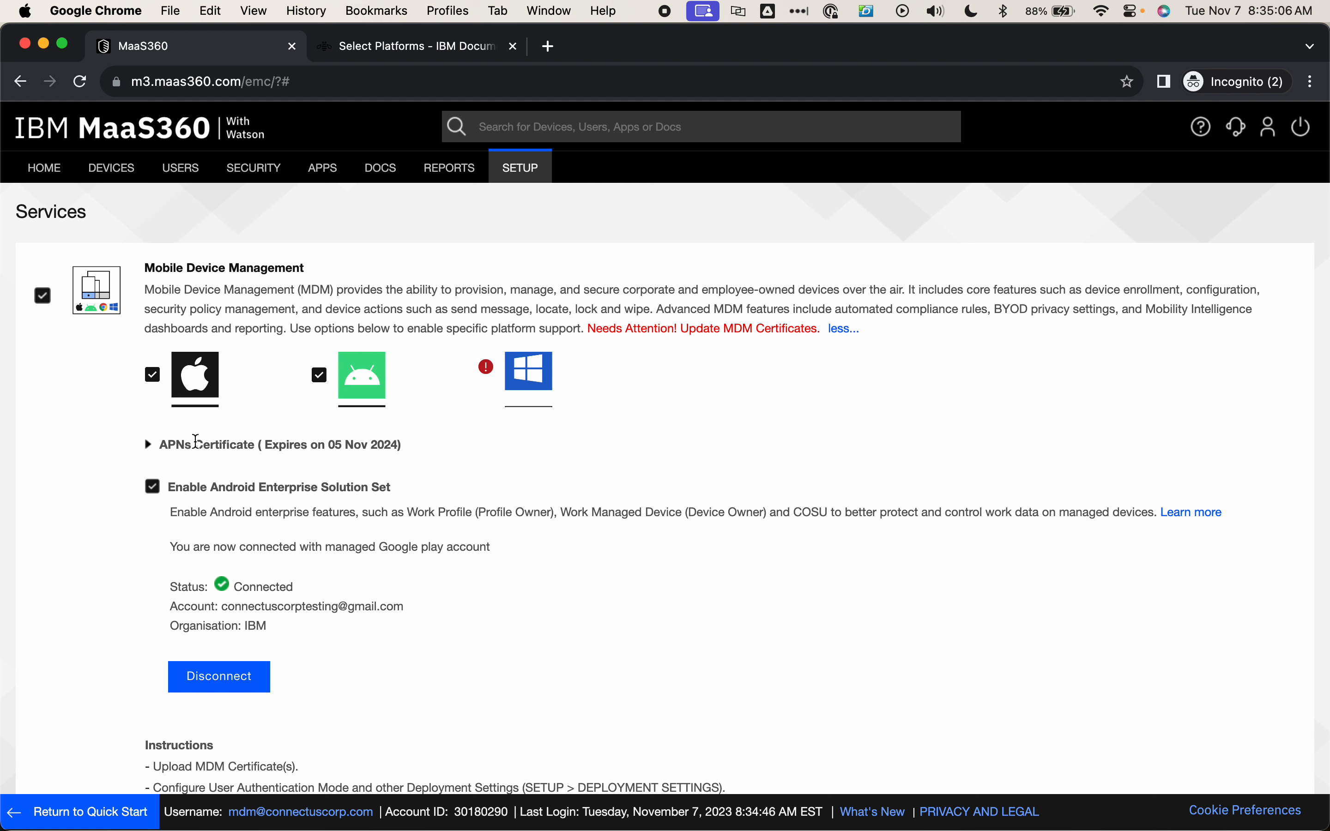
pyautogui.click(149, 446)
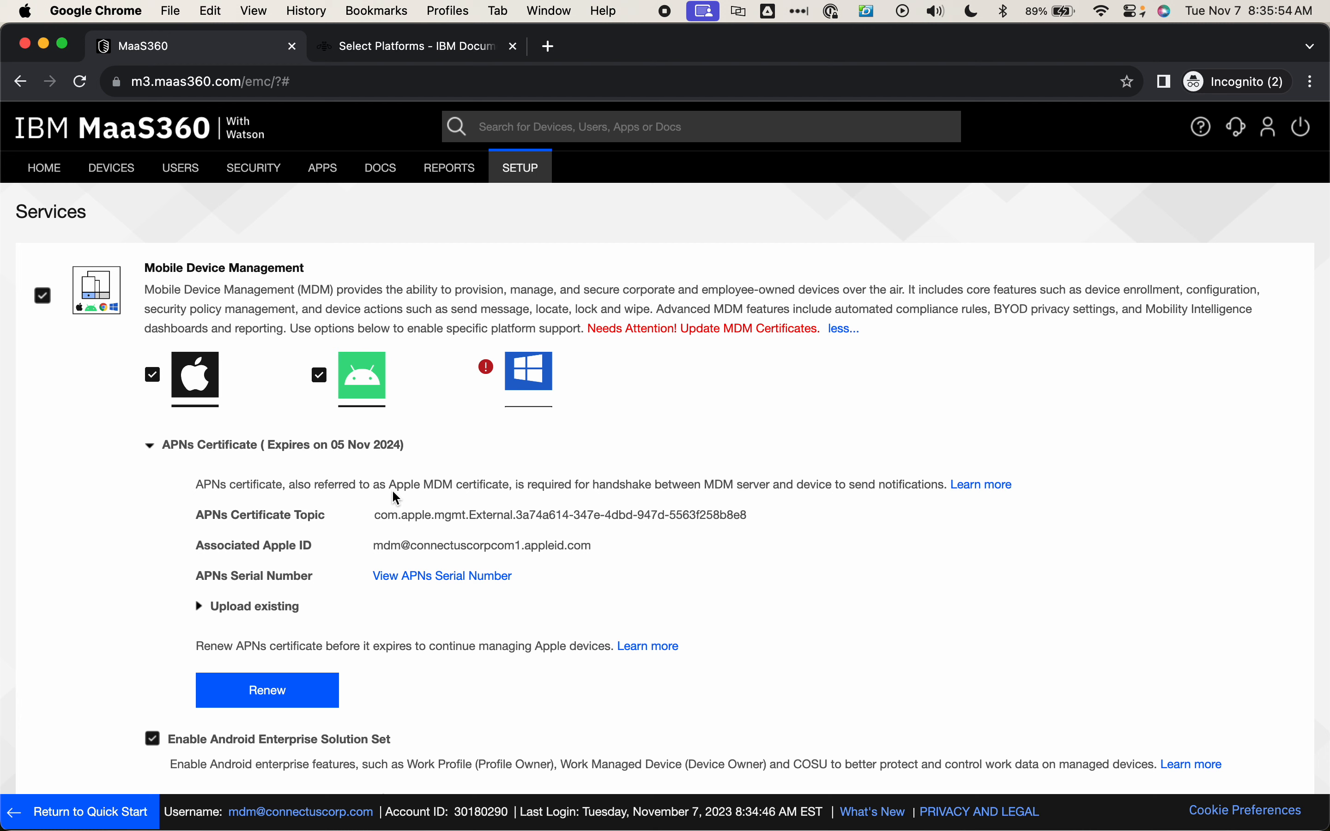
pyautogui.click(264, 691)
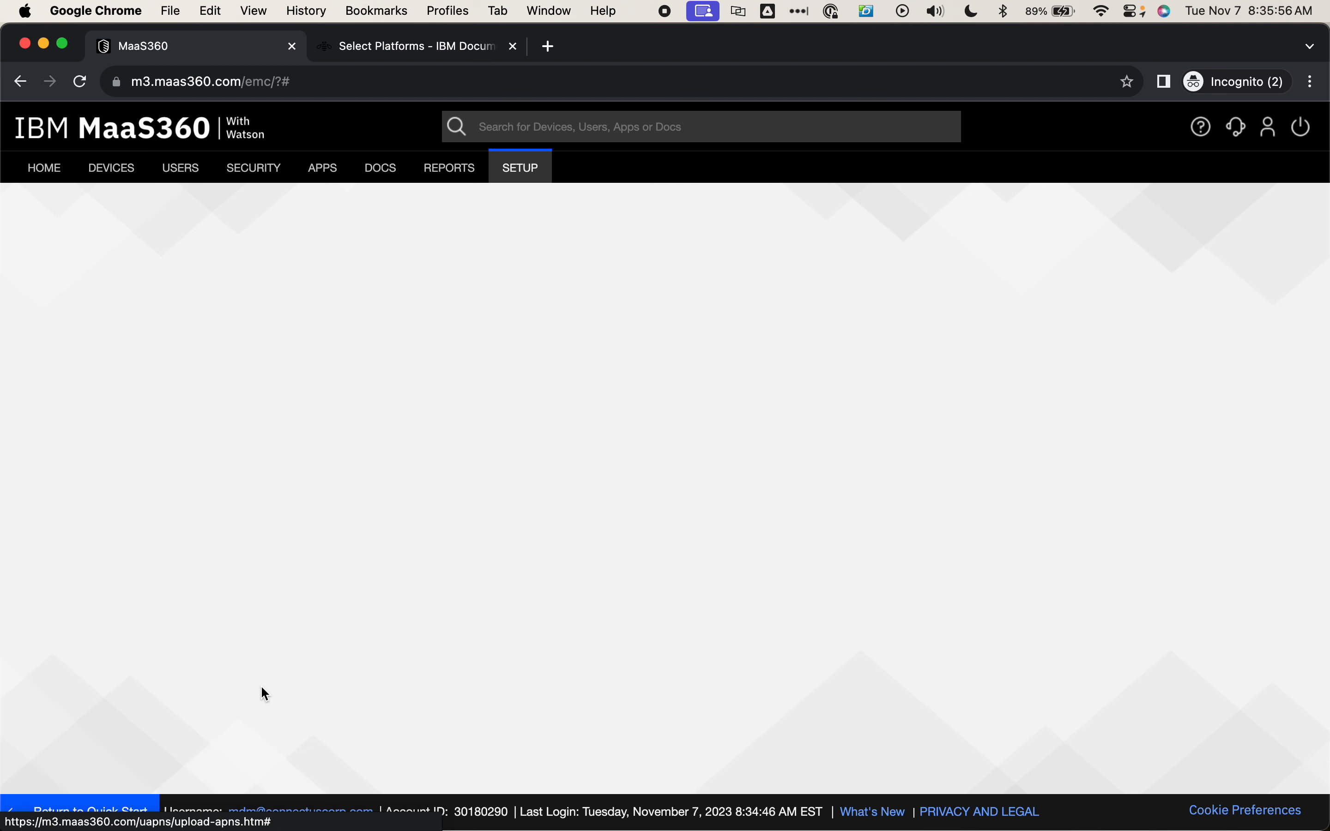
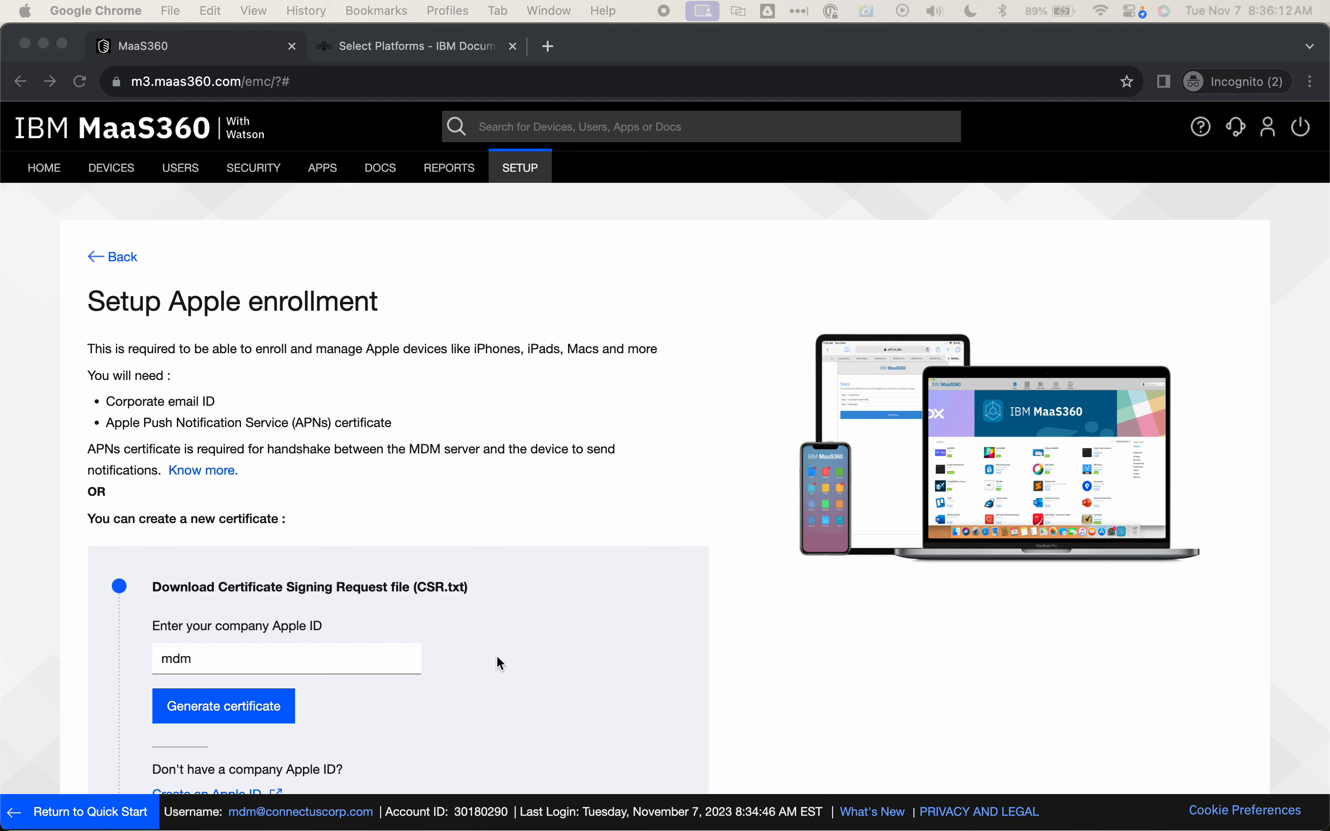
# Generate a certificate signing request with the company Apple ID and save it as CSR (1).txt in Downloads.
pyautogui.click(379, 664)
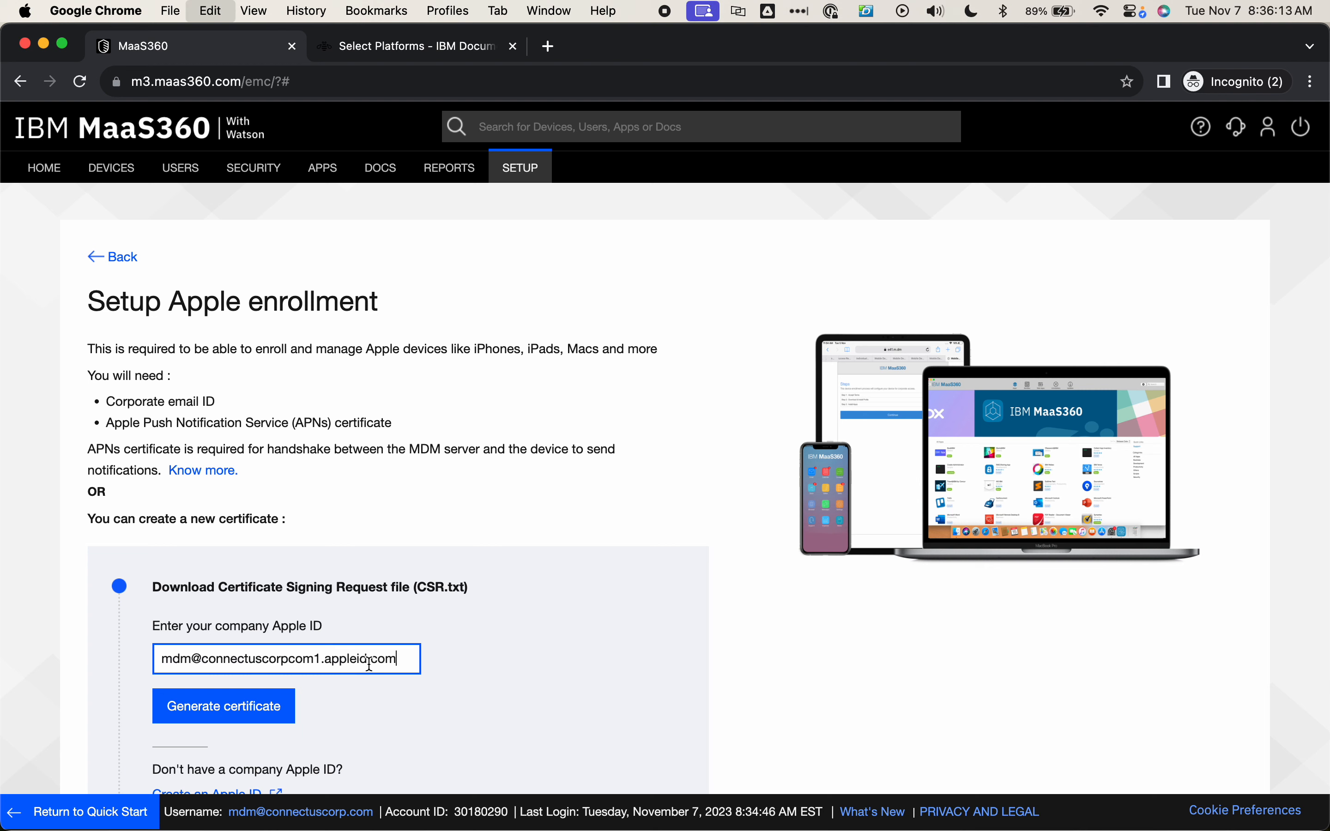
pyautogui.click(252, 715)
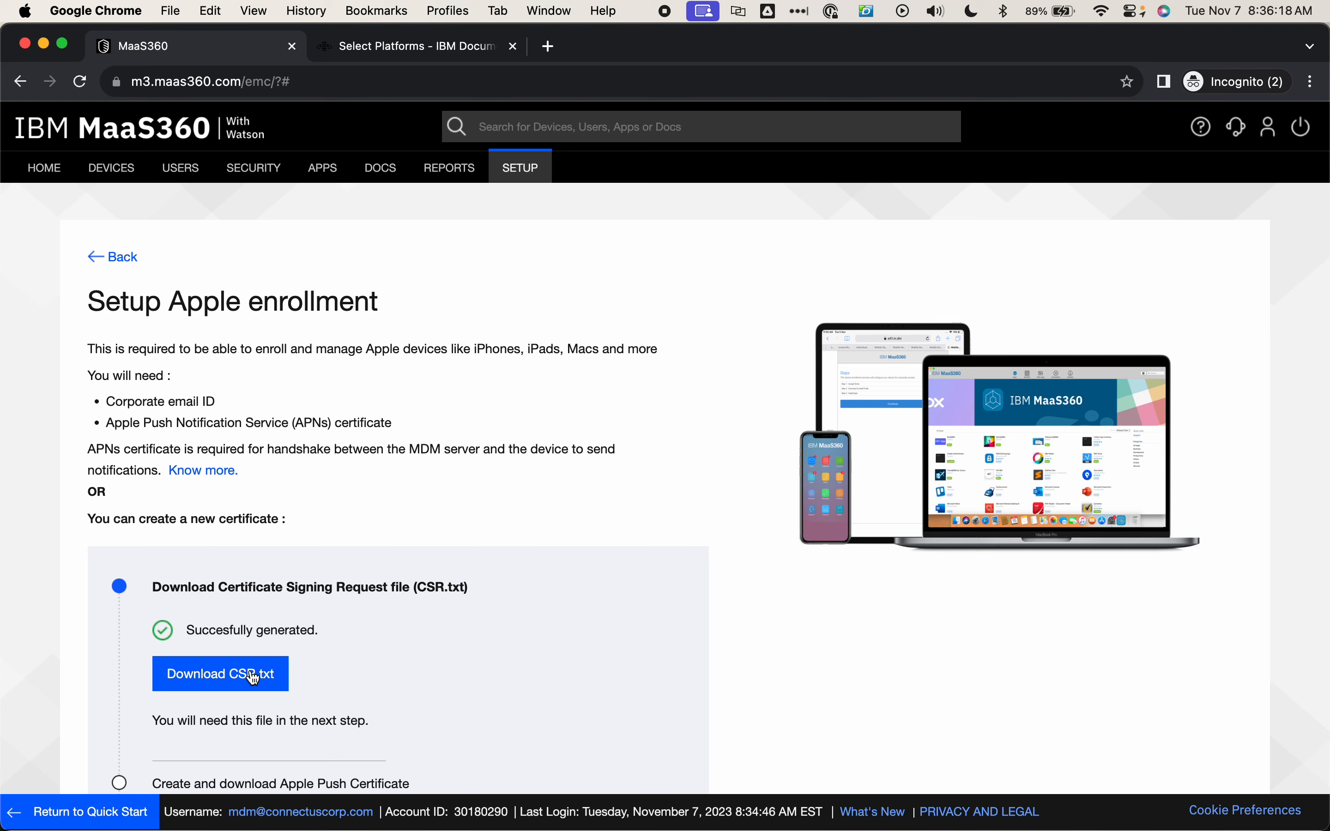
pyautogui.click(228, 681)
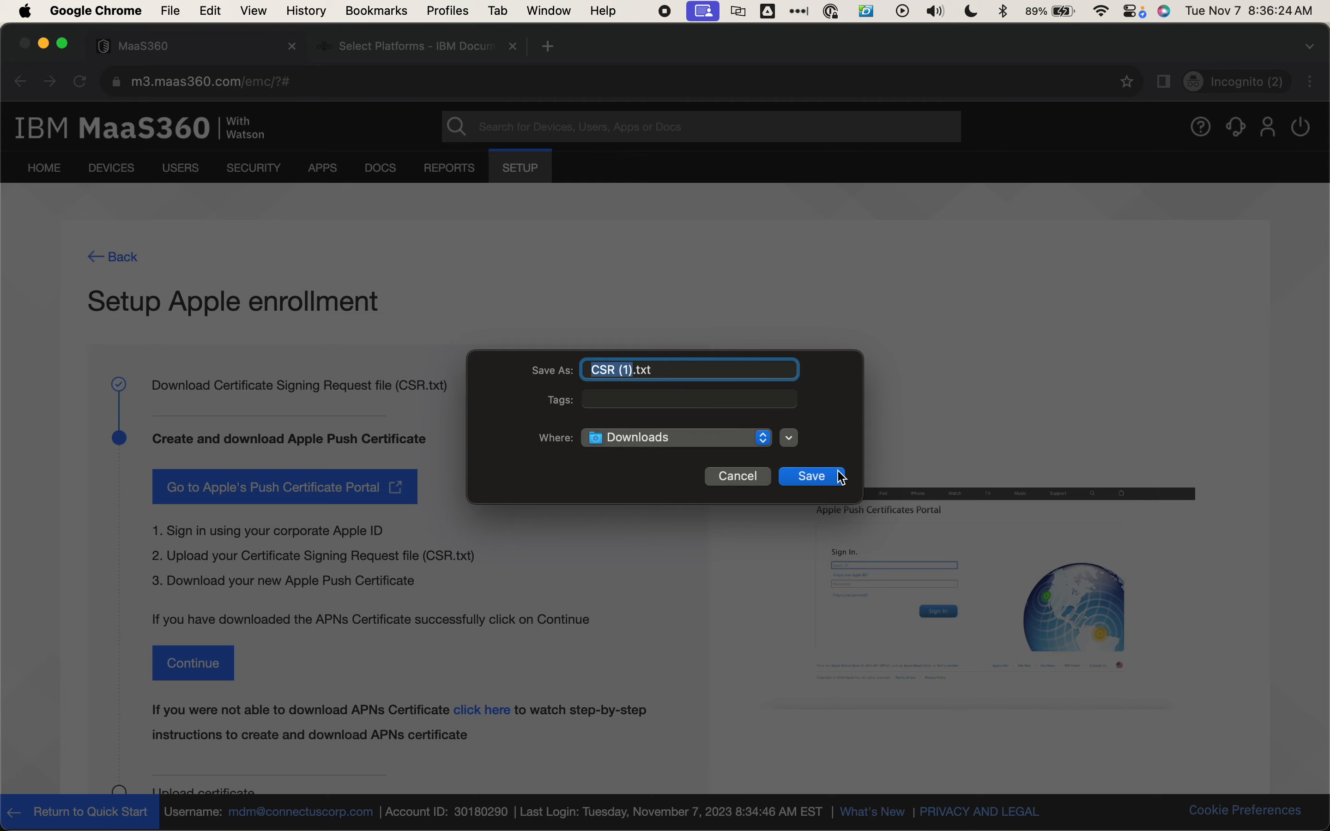
pyautogui.click(814, 477)
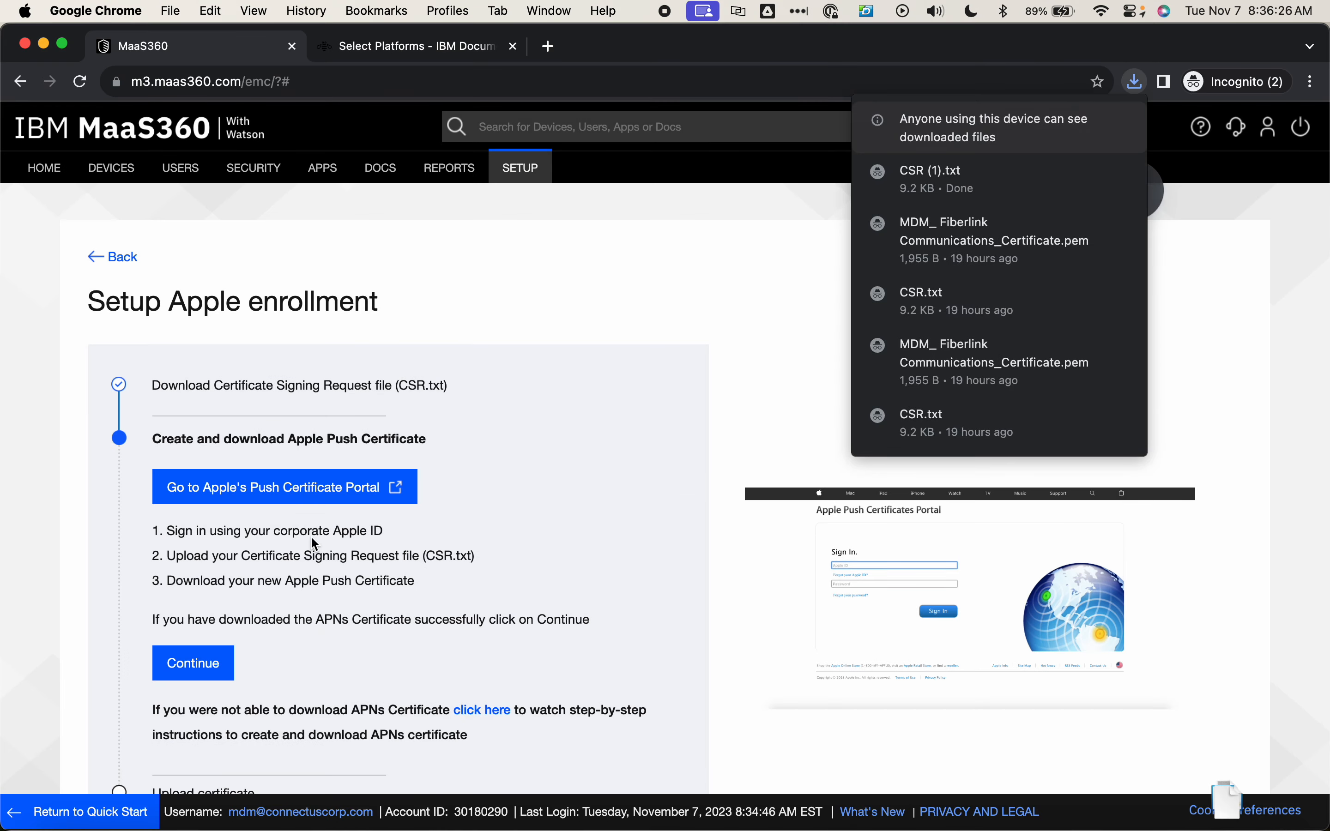
pyautogui.click(1135, 77)
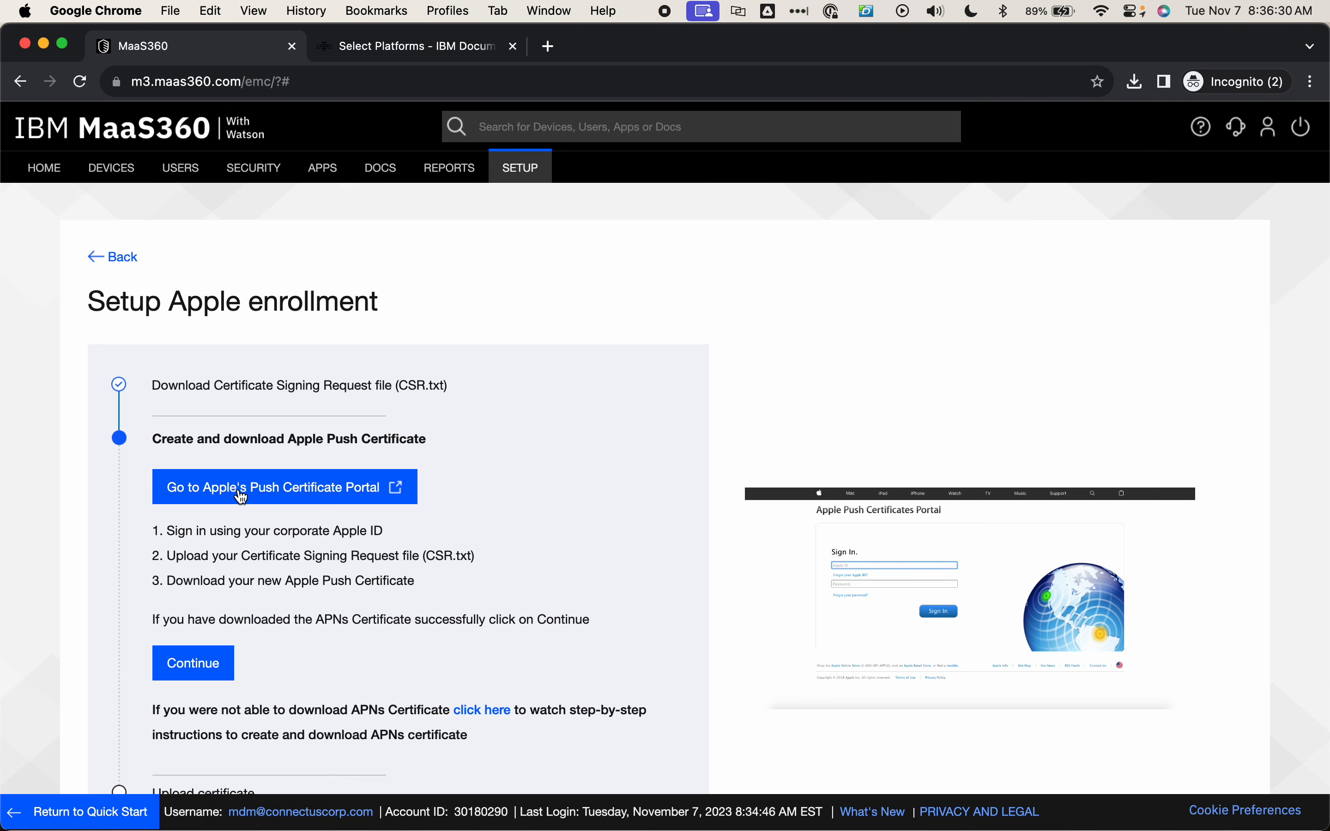
# Open Apple's Push Certificates Portal and sign in with the company Apple ID, account password and two-factor verification code.
pyautogui.click(220, 498)
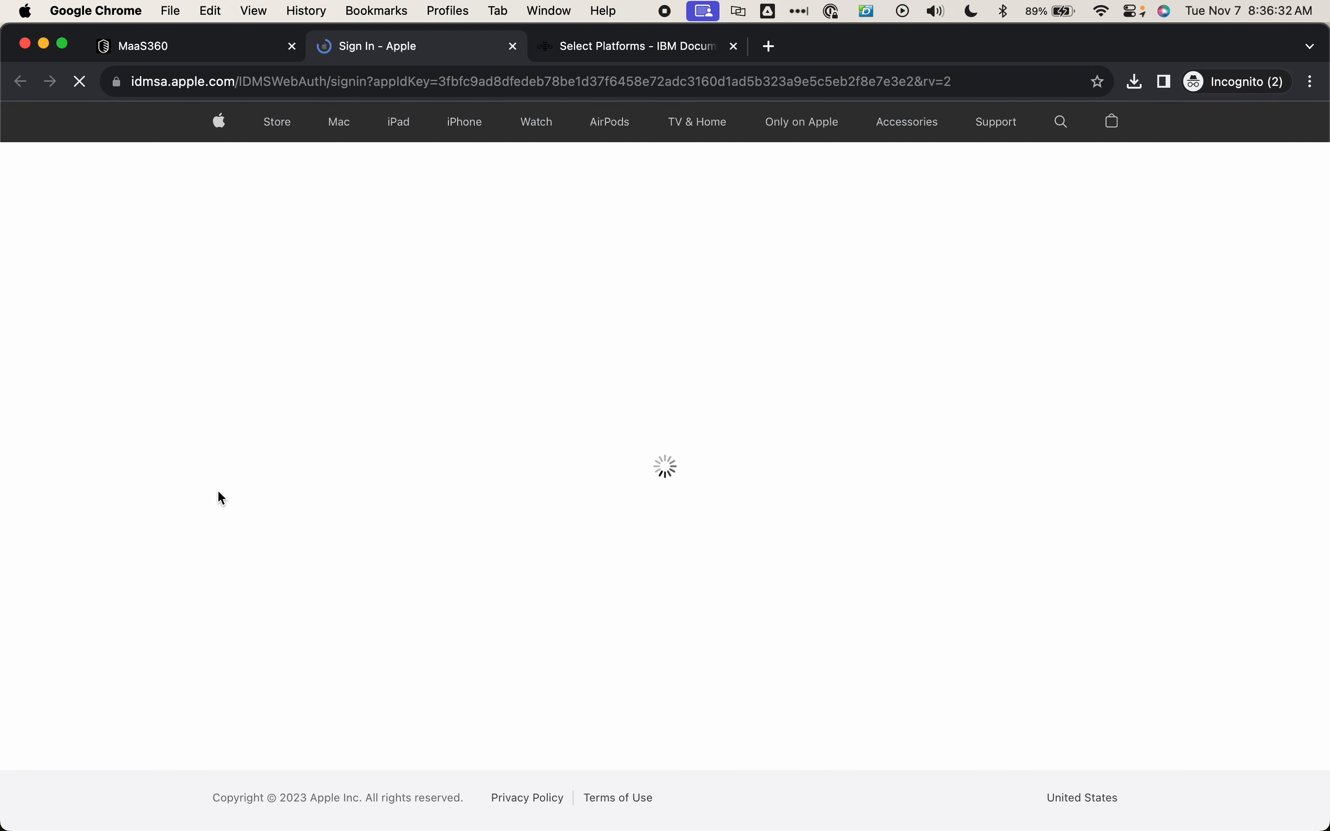
pyautogui.press('super+v')
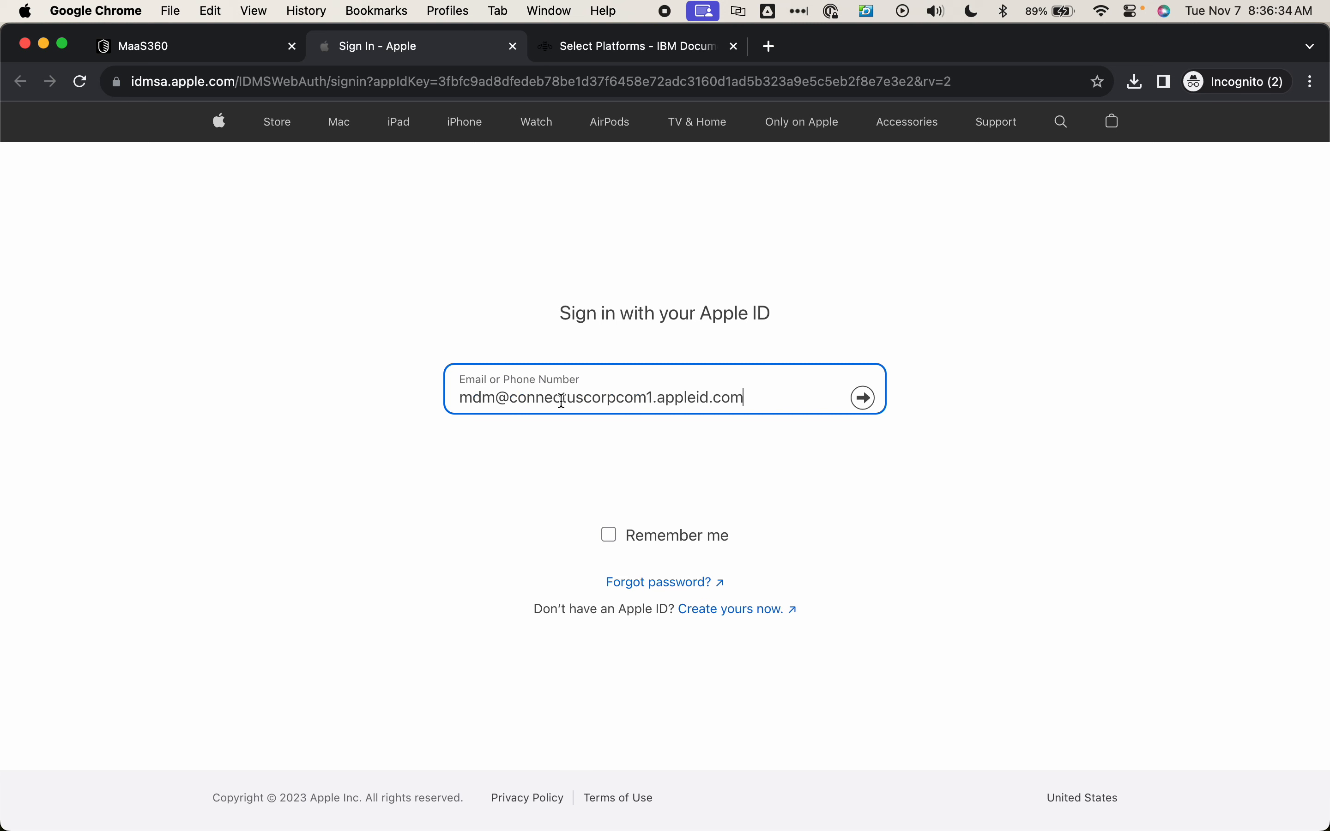
pyautogui.click(866, 400)
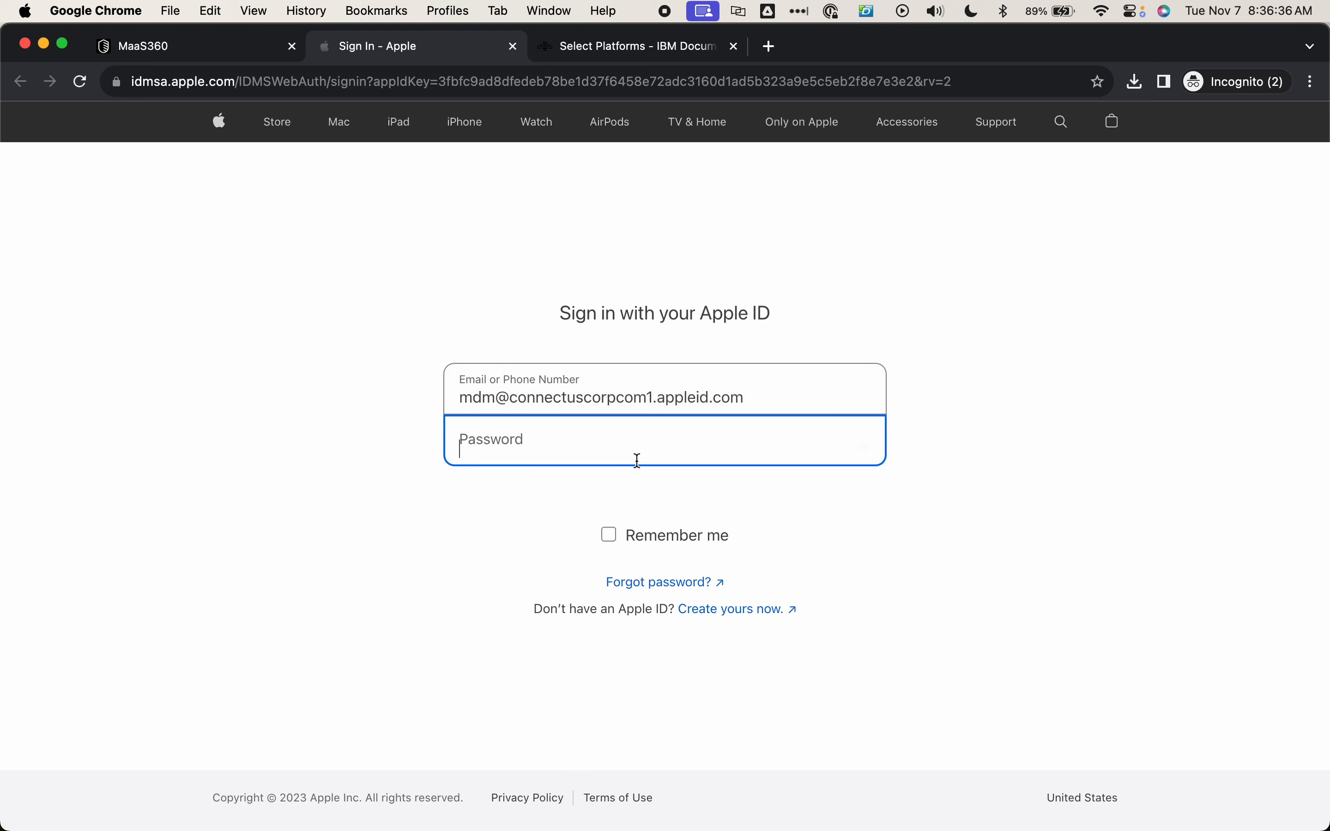
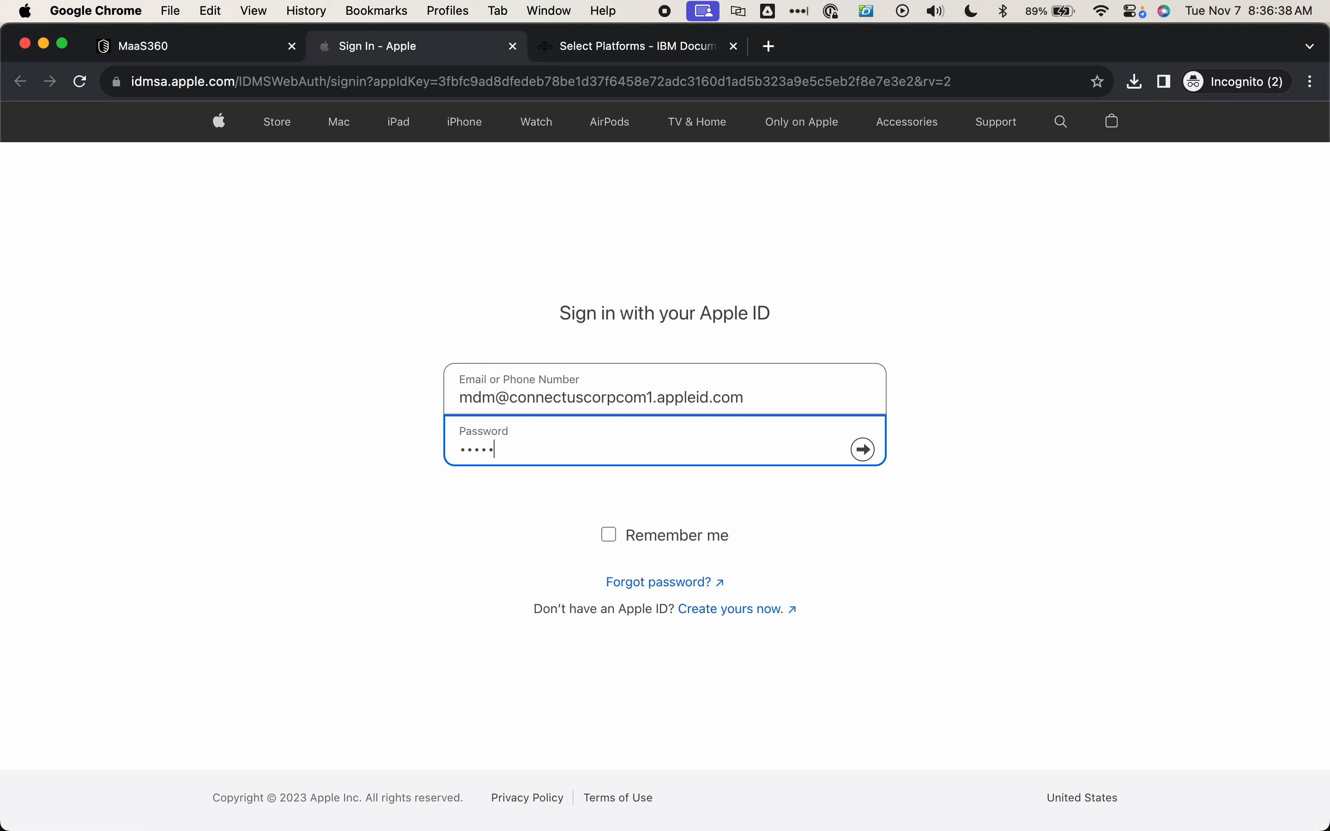
pyautogui.press('Return')
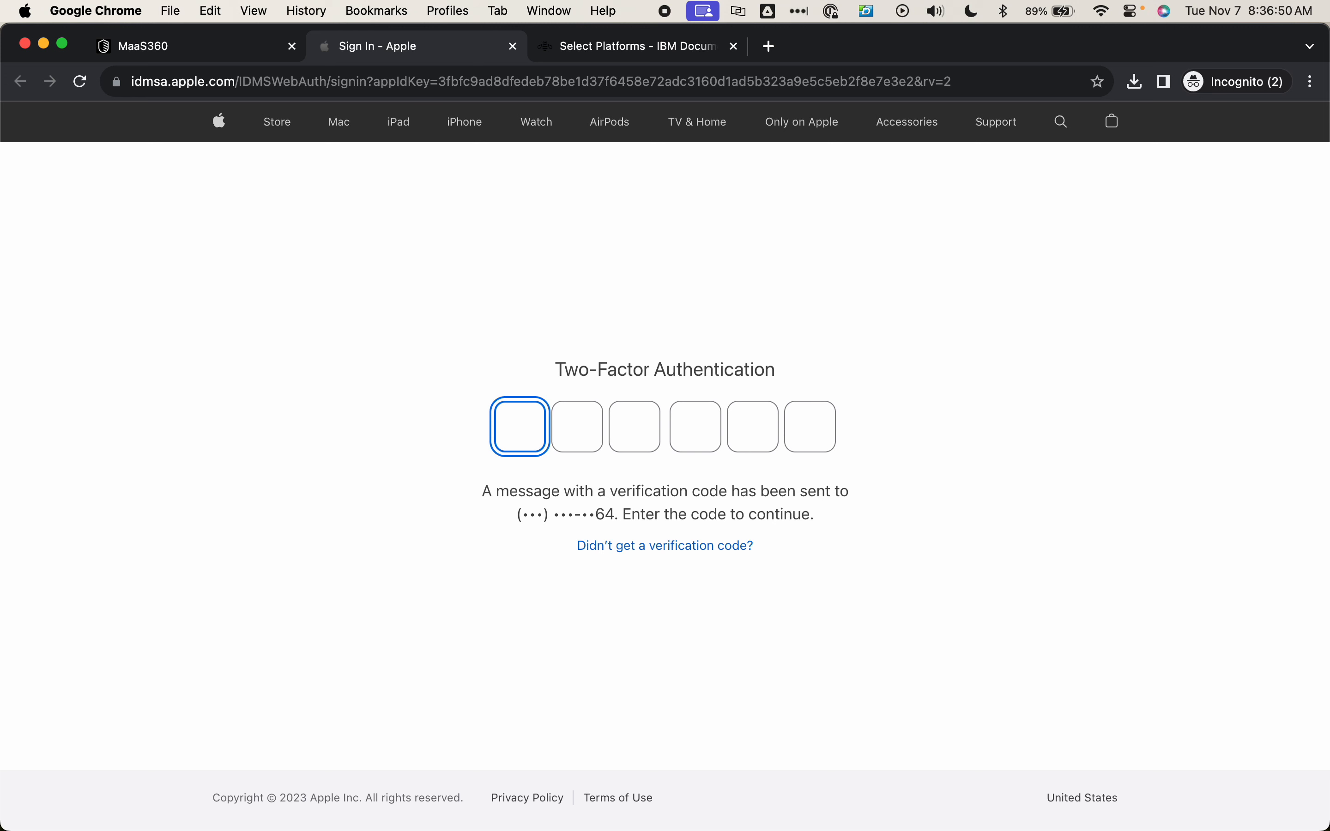
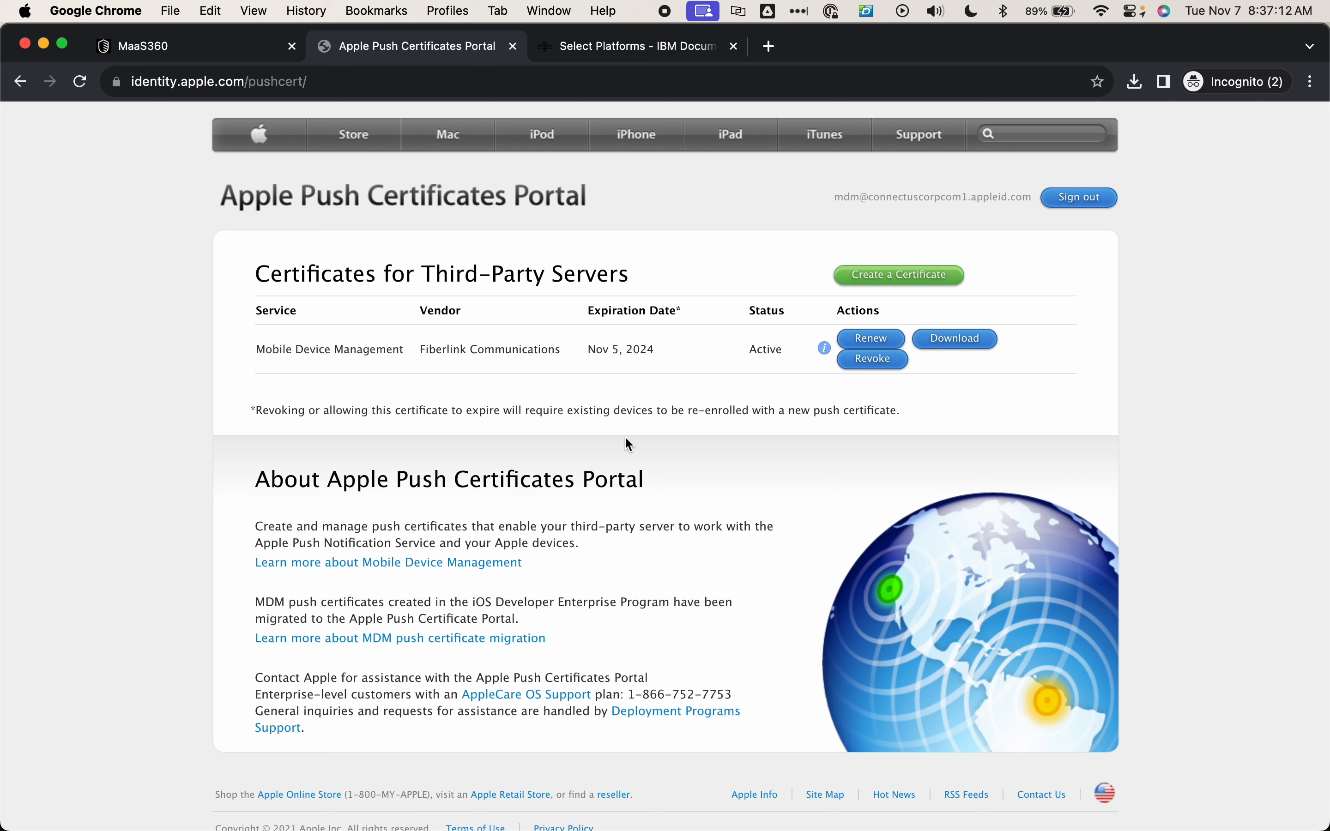
# Check the notes of the existing Mobile Device Management certificate, and start a new certificate but decline the Terms of Use.
pyautogui.click(825, 349)
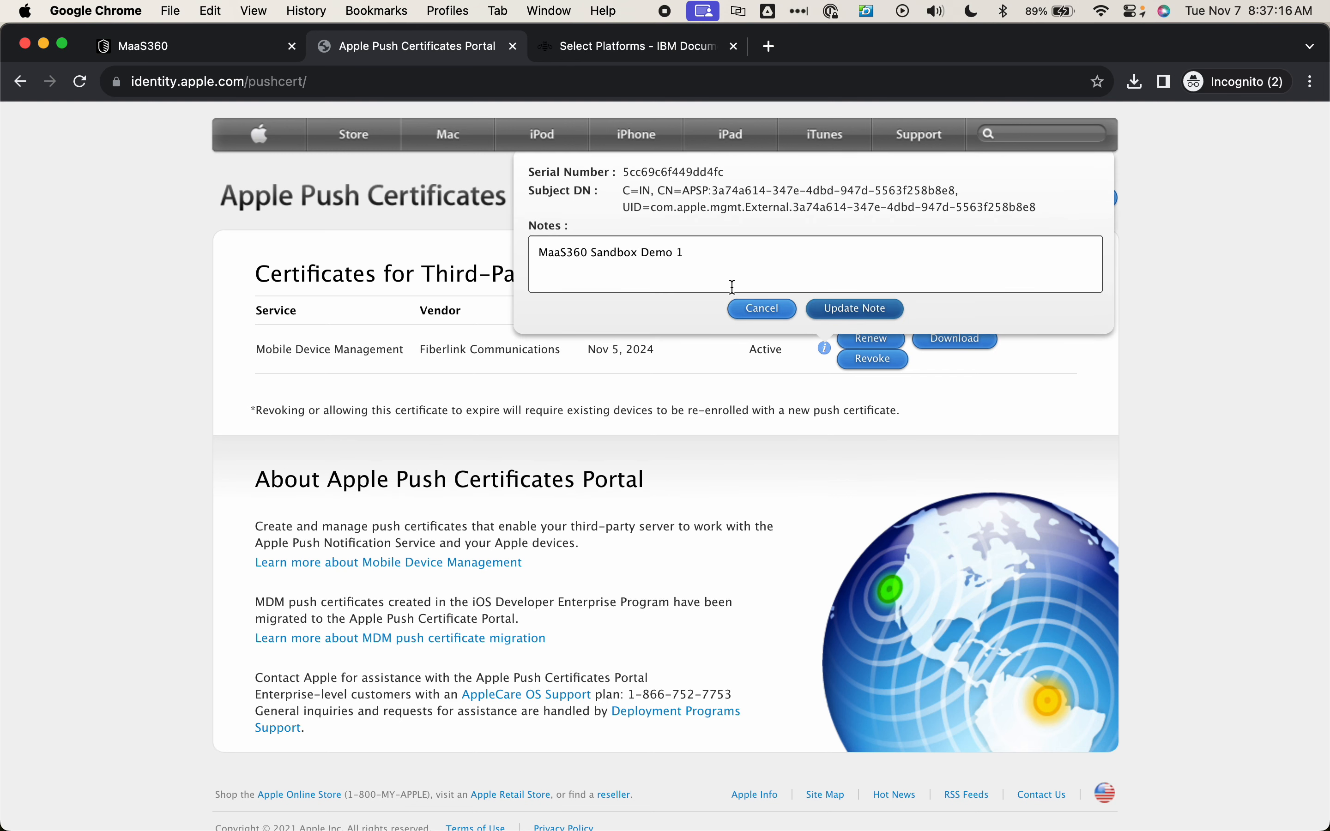
pyautogui.click(759, 310)
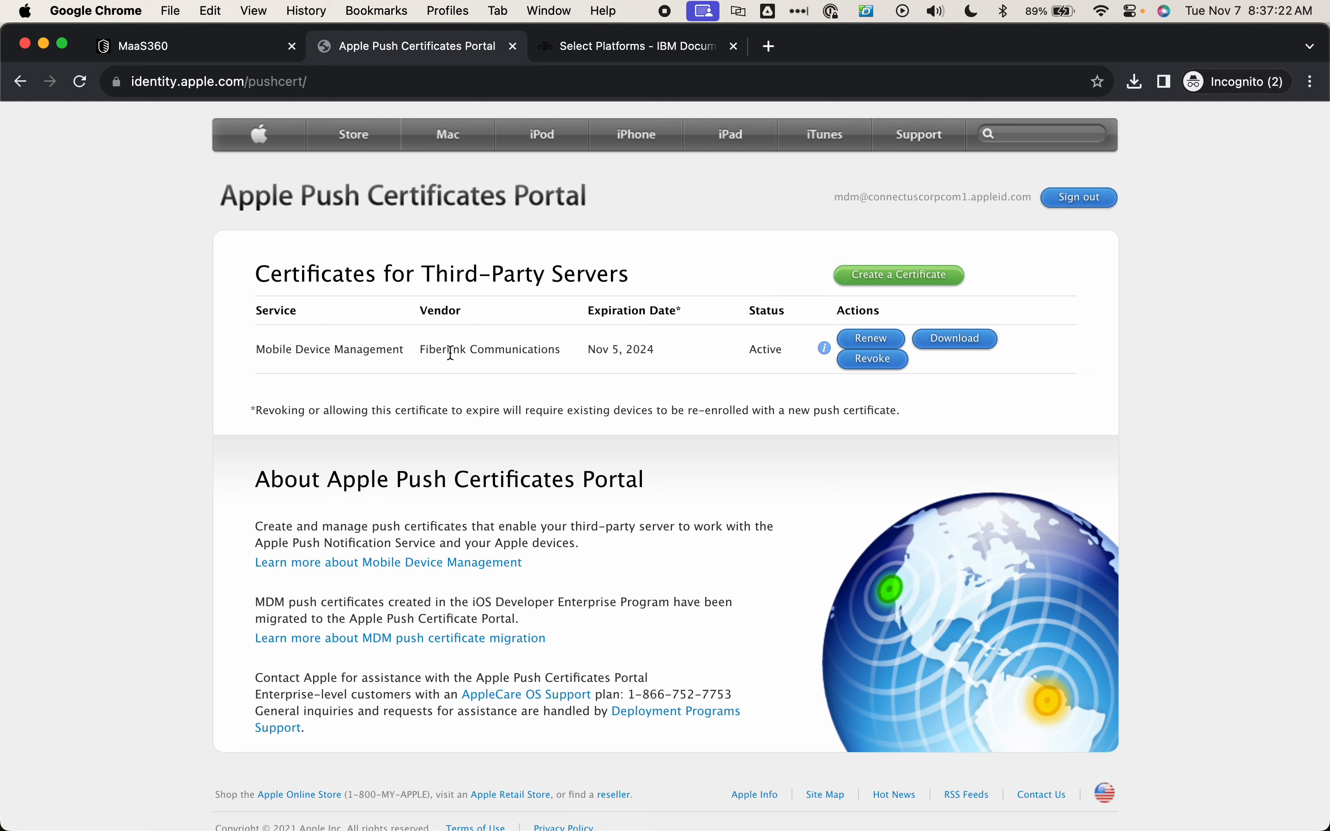
pyautogui.click(885, 278)
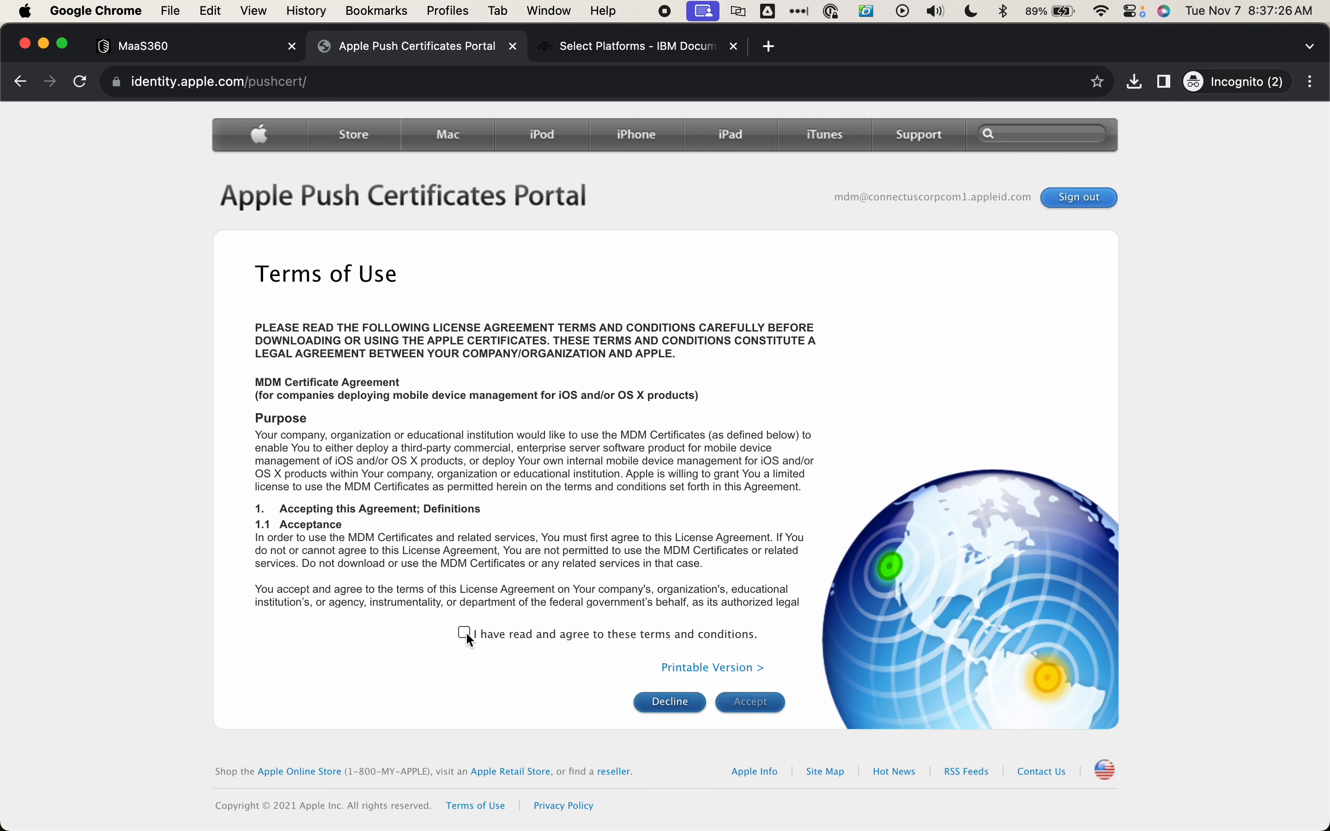
pyautogui.click(668, 707)
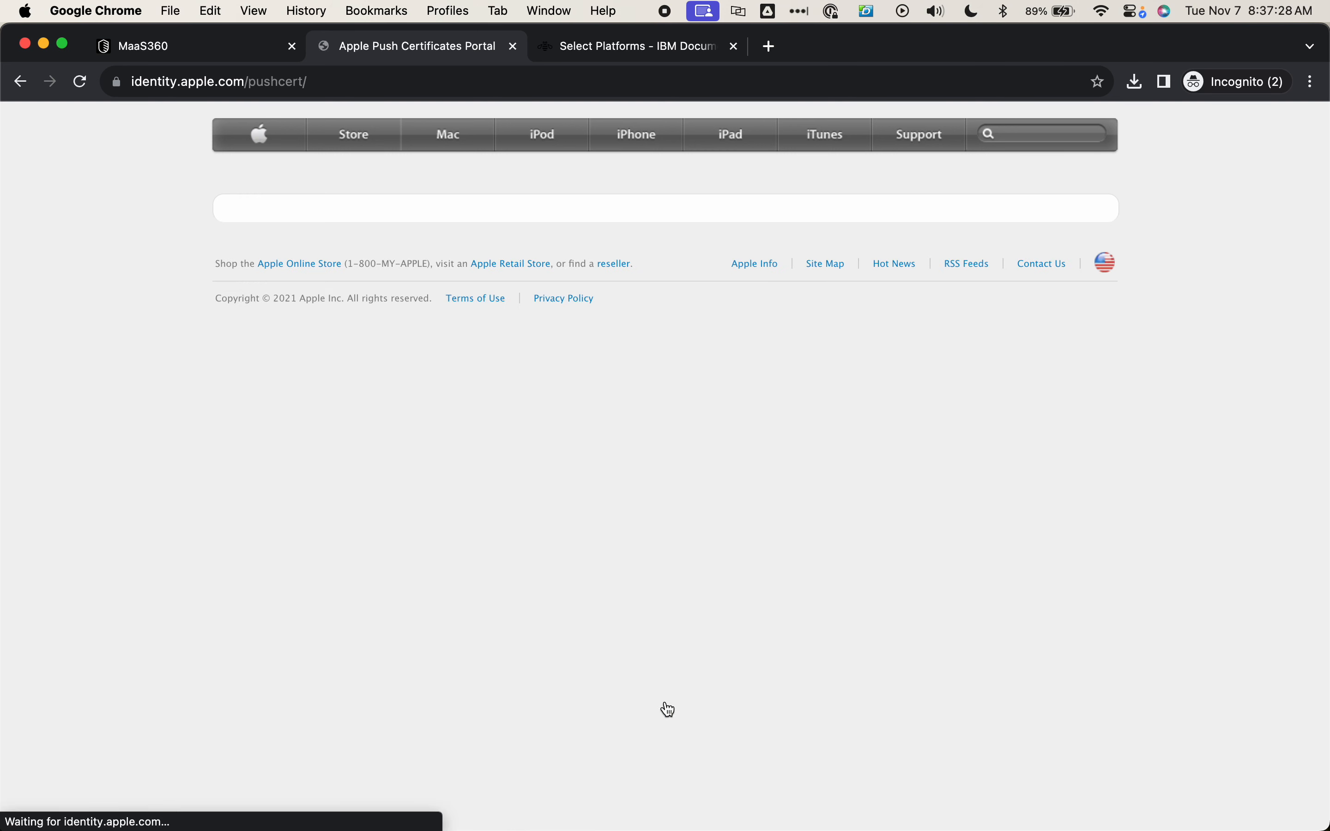
# Sign in to the Push Certificates Portal again with the company Apple ID, account password and a new verification code.
pyautogui.press('super+v')
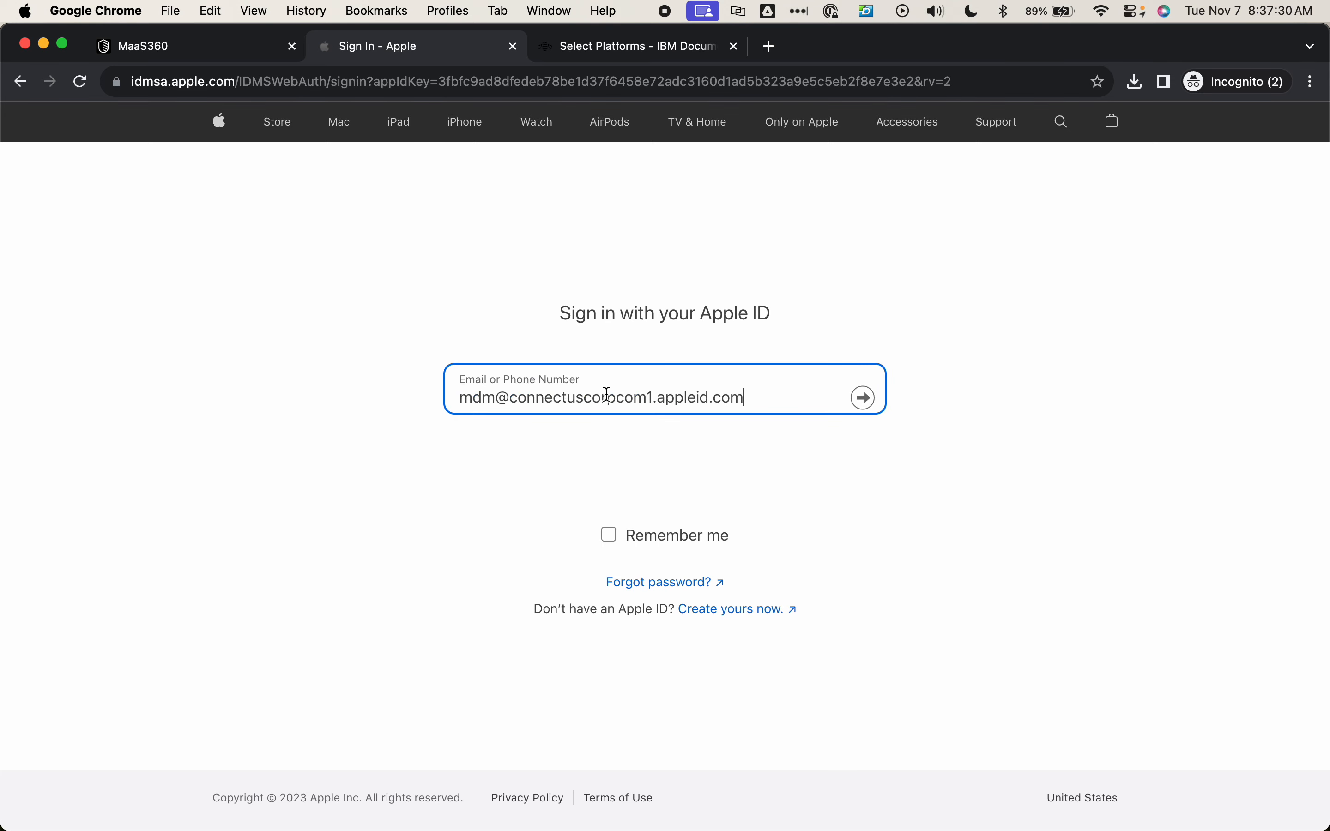
pyautogui.press('Return')
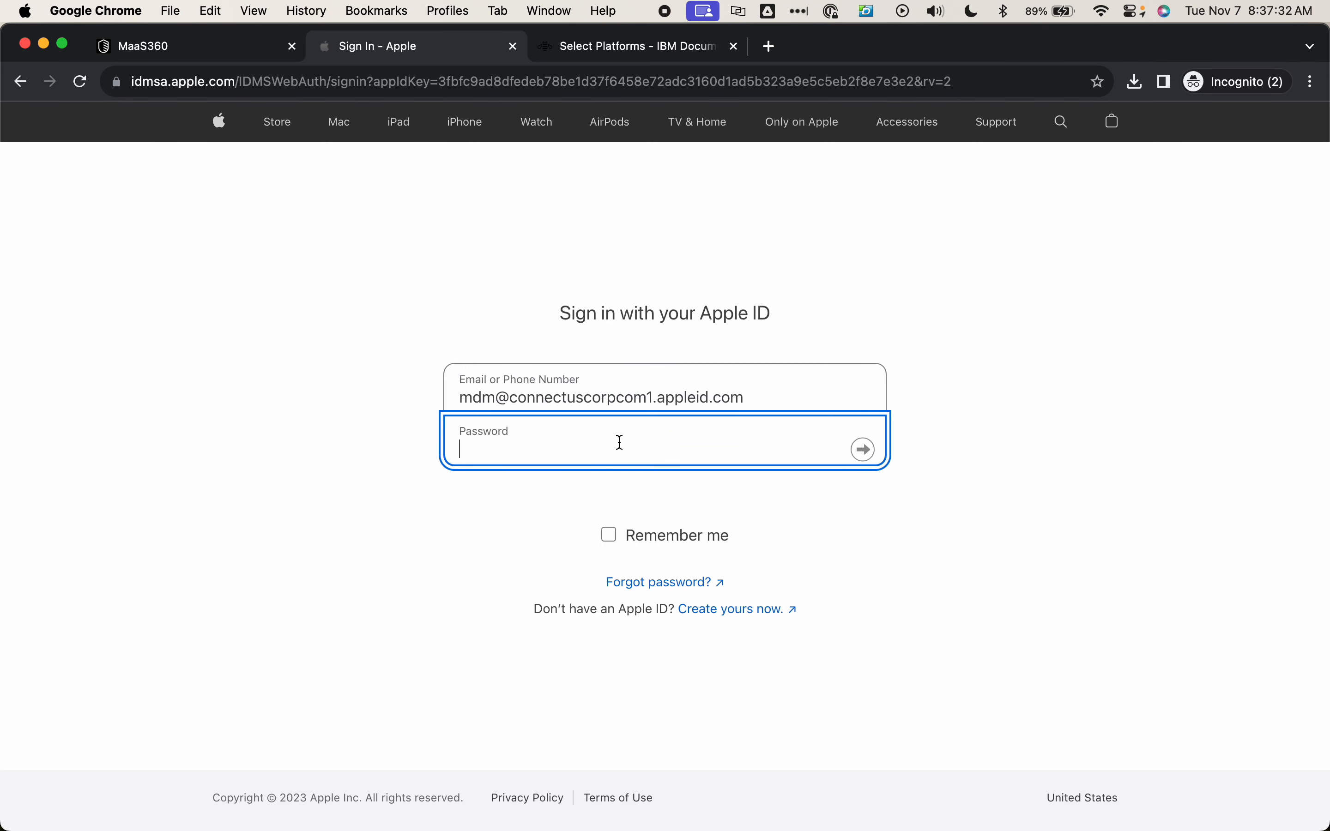
pyautogui.write('••••••••••••••')
pyautogui.press('Return')
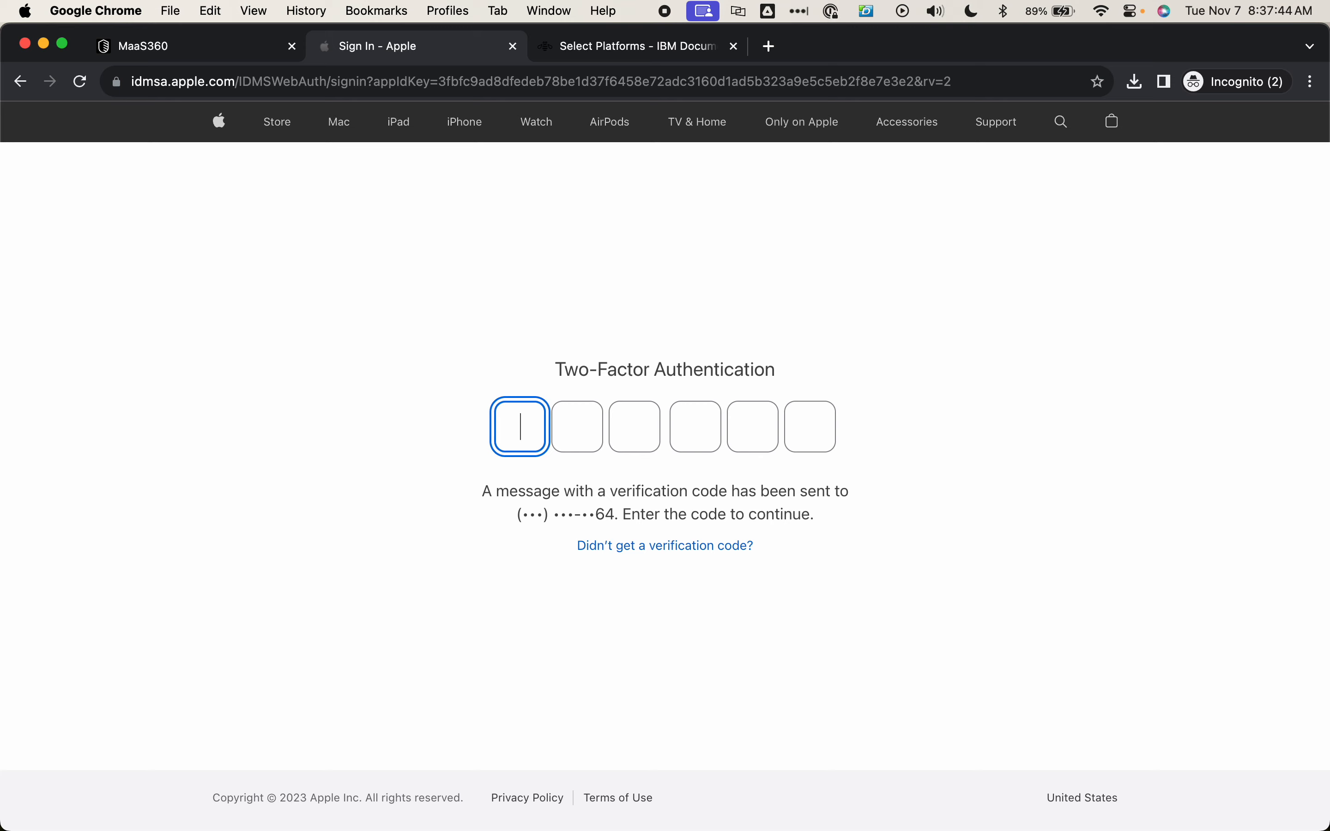
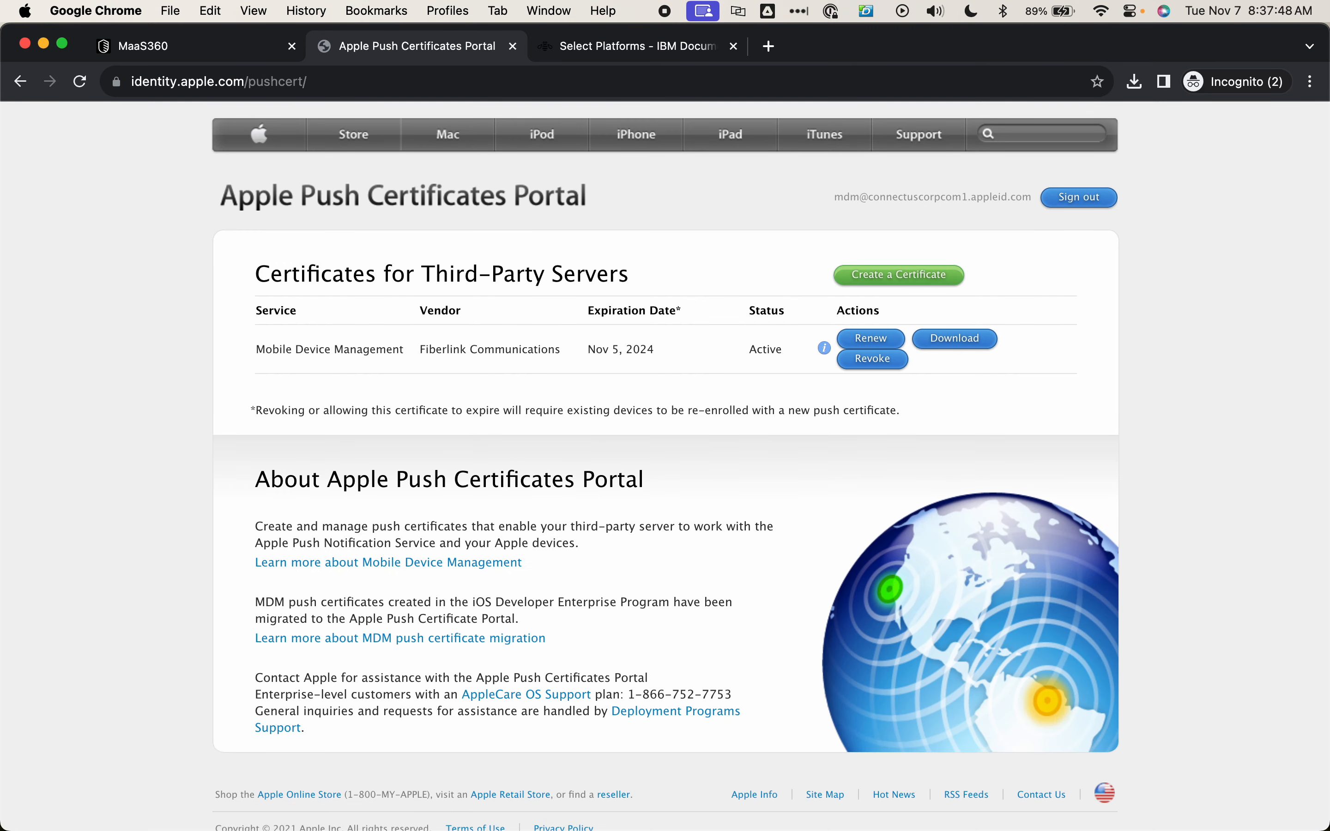
# Renew the Mobile Device Management push certificate with the note "MaaS360 Sandbox Demo 2" and upload CSR (1).txt from Downloads.
pyautogui.click(858, 338)
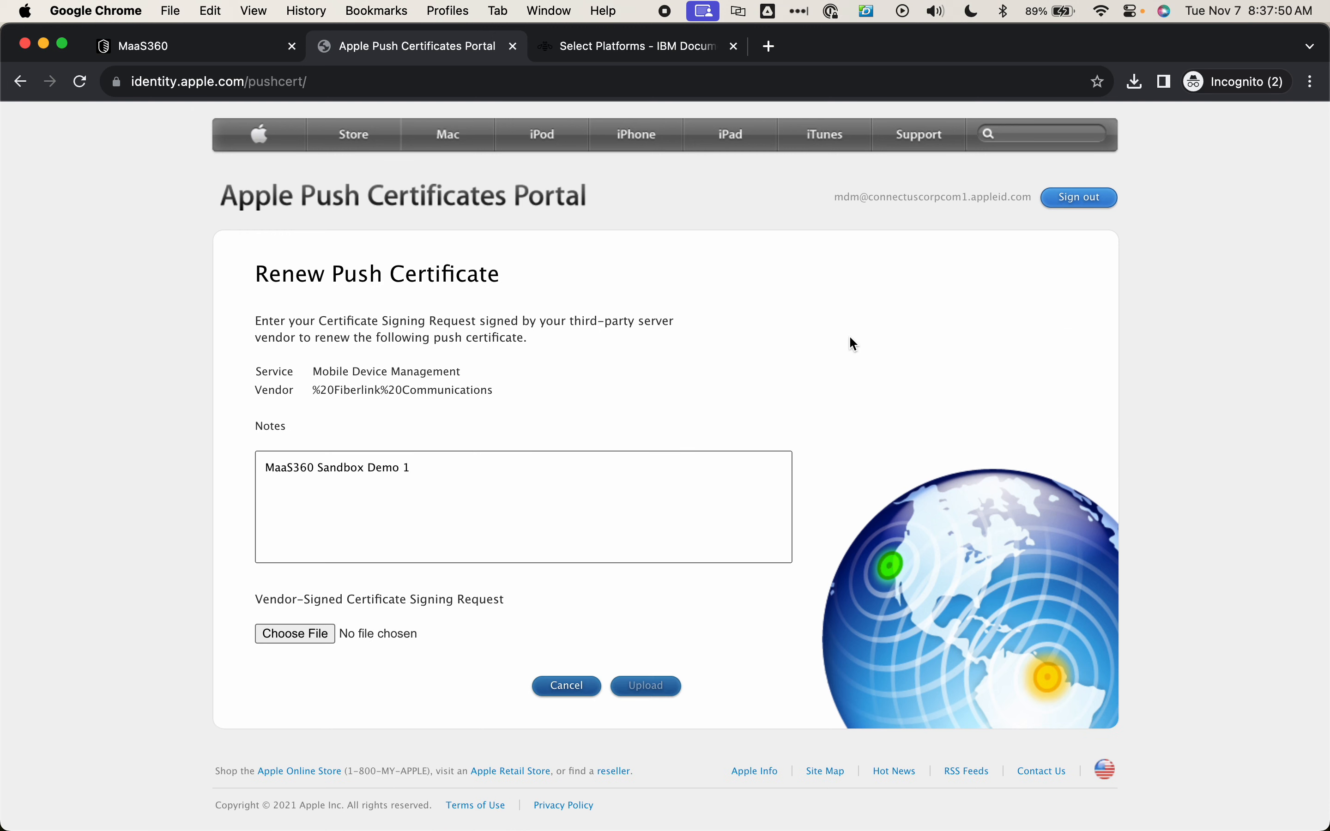
pyautogui.click(466, 478)
pyautogui.press('BackSpace')
pyautogui.write('2')
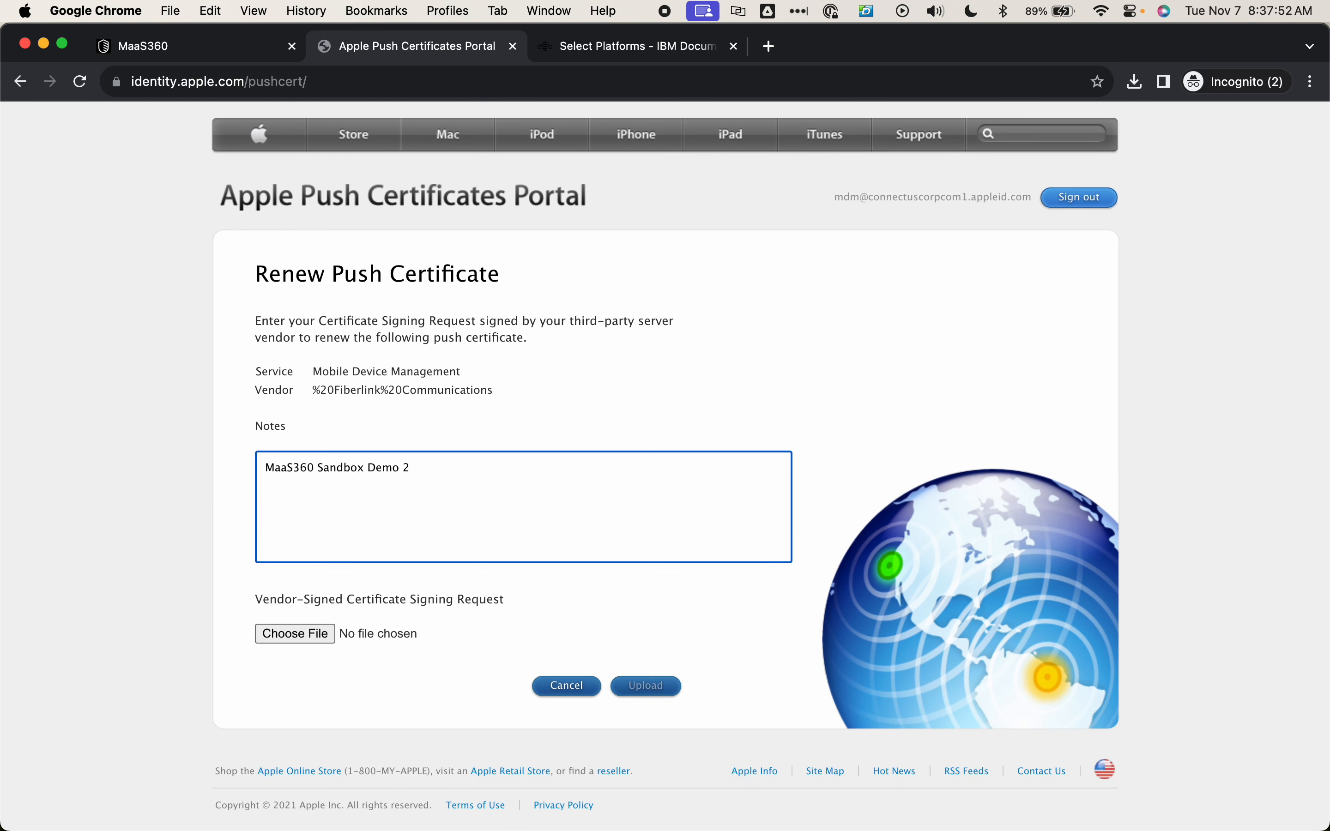
pyautogui.click(287, 635)
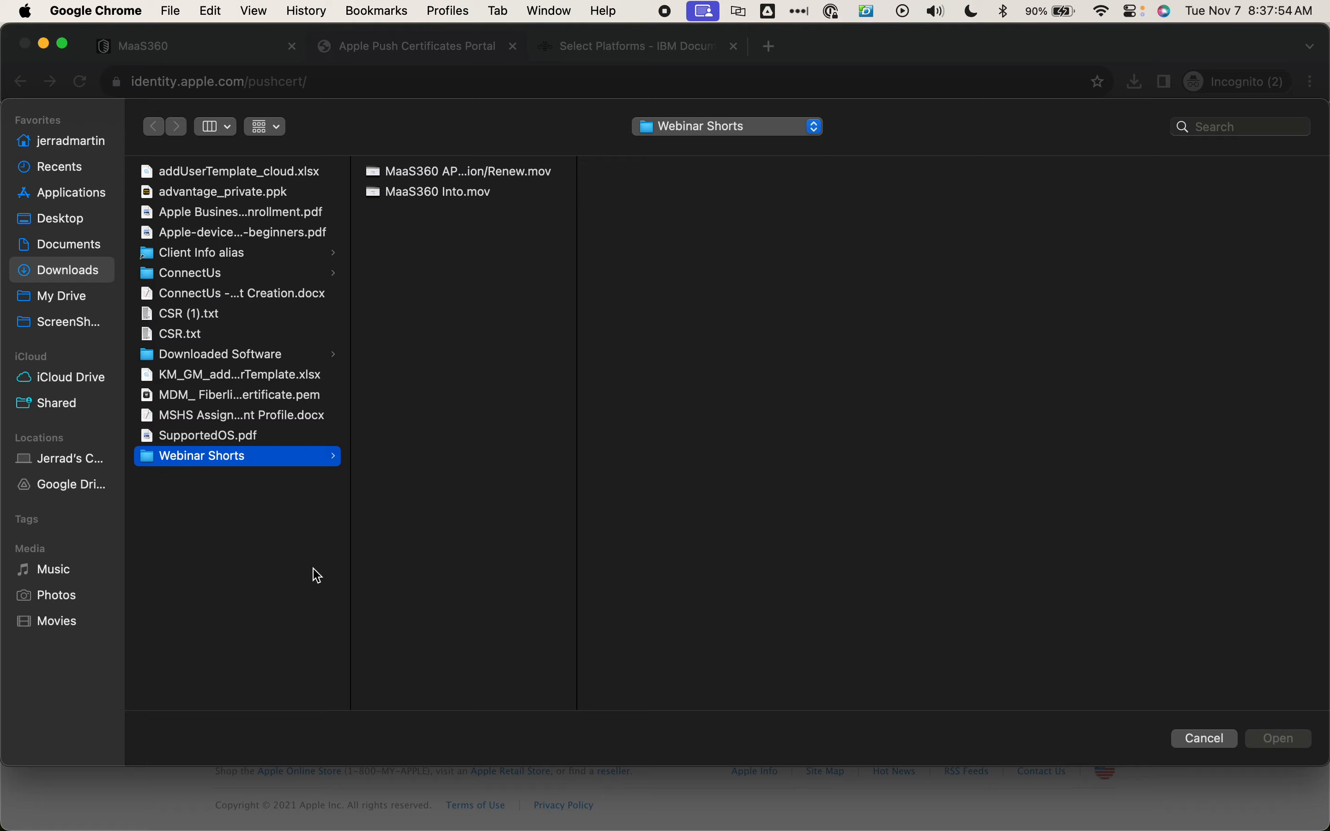
pyautogui.click(203, 316)
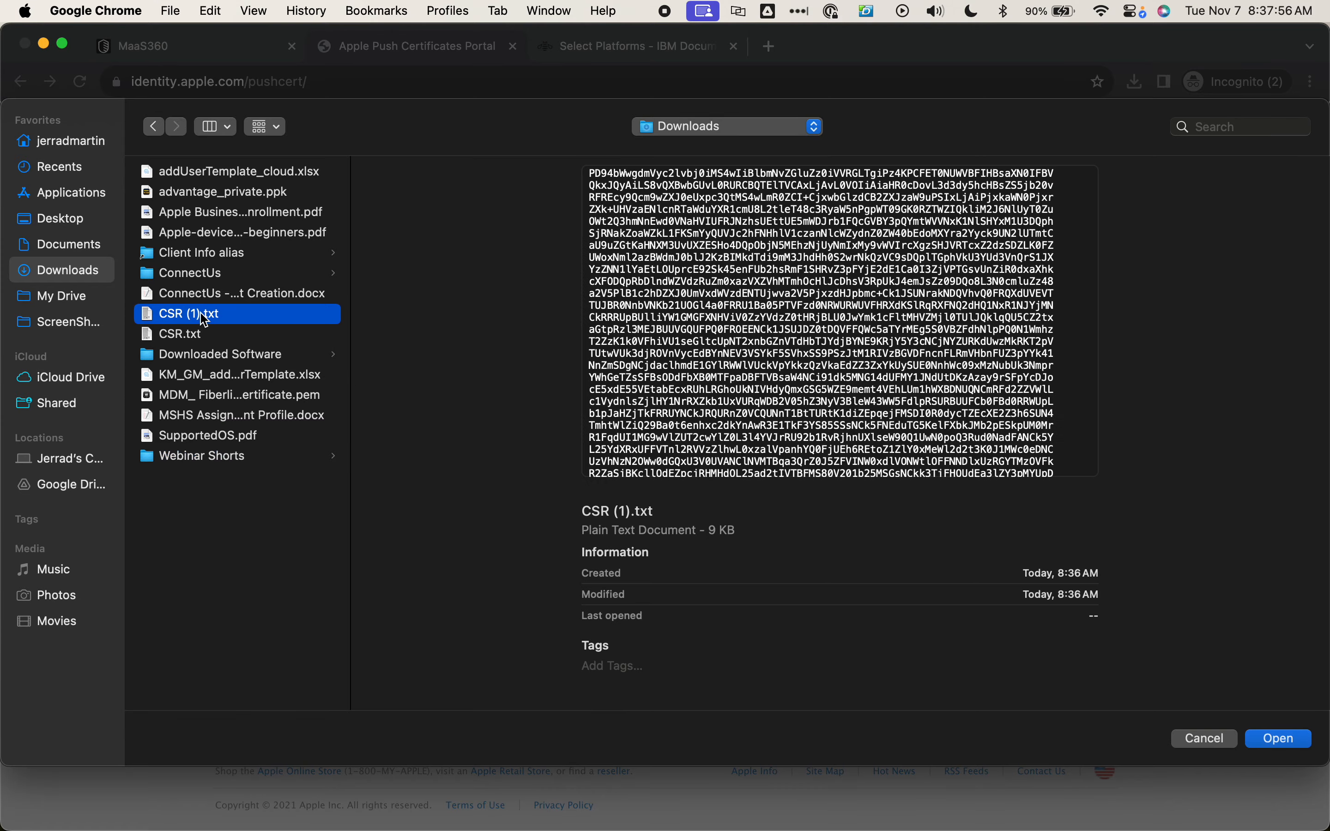
pyautogui.doubleClick(204, 318)
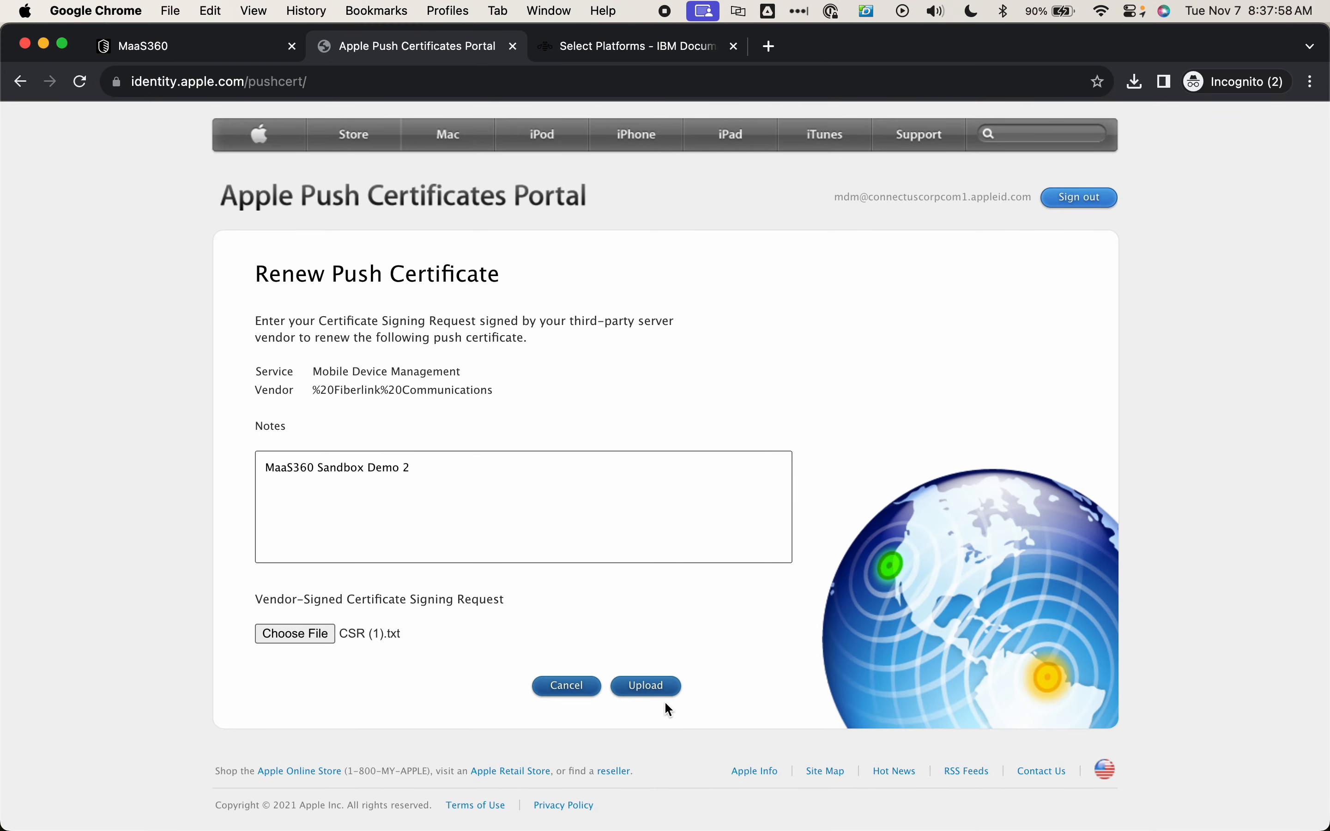
pyautogui.click(649, 687)
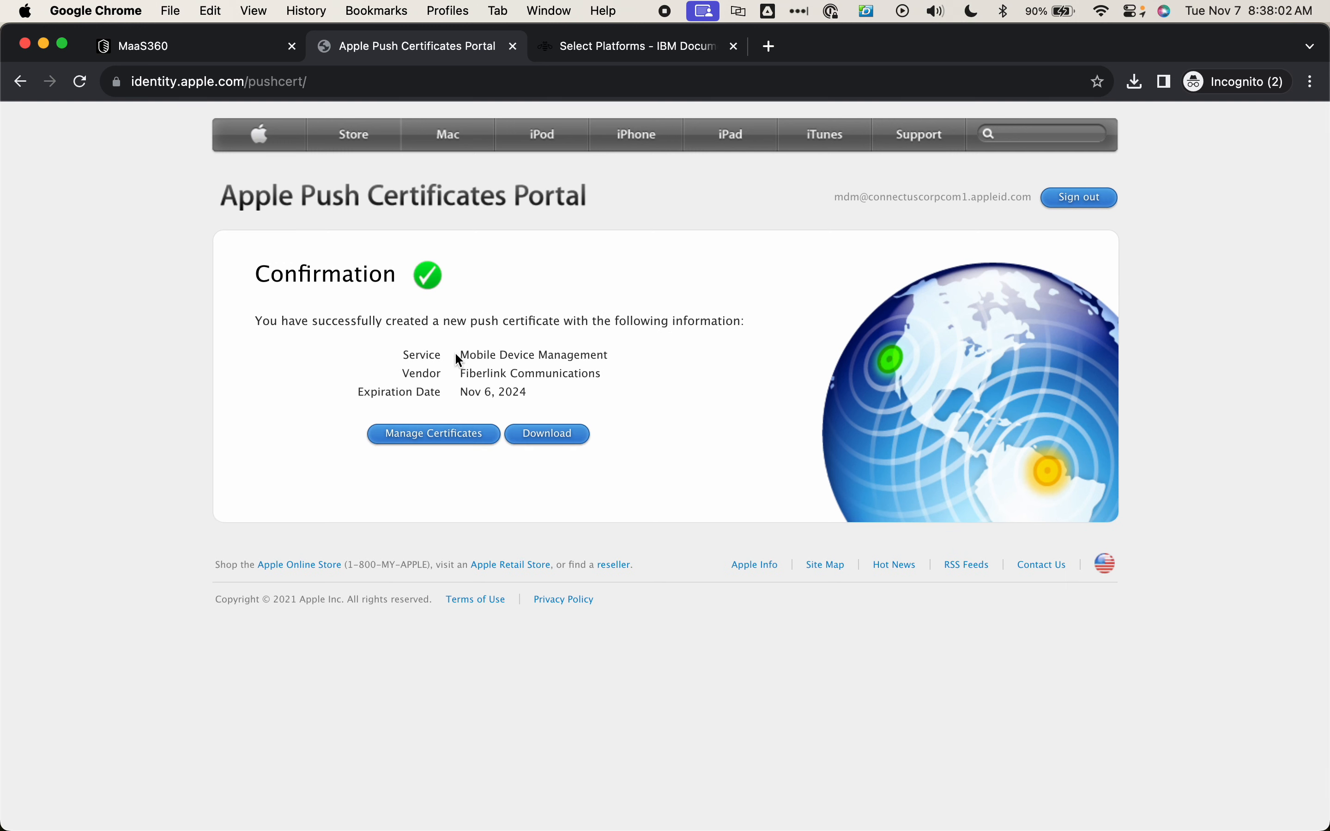
# Download the renewed push certificate and return to MaaS360 to continue to the Upload certificate stage.
pyautogui.moveTo(455, 352); pyautogui.dragTo(606, 367)
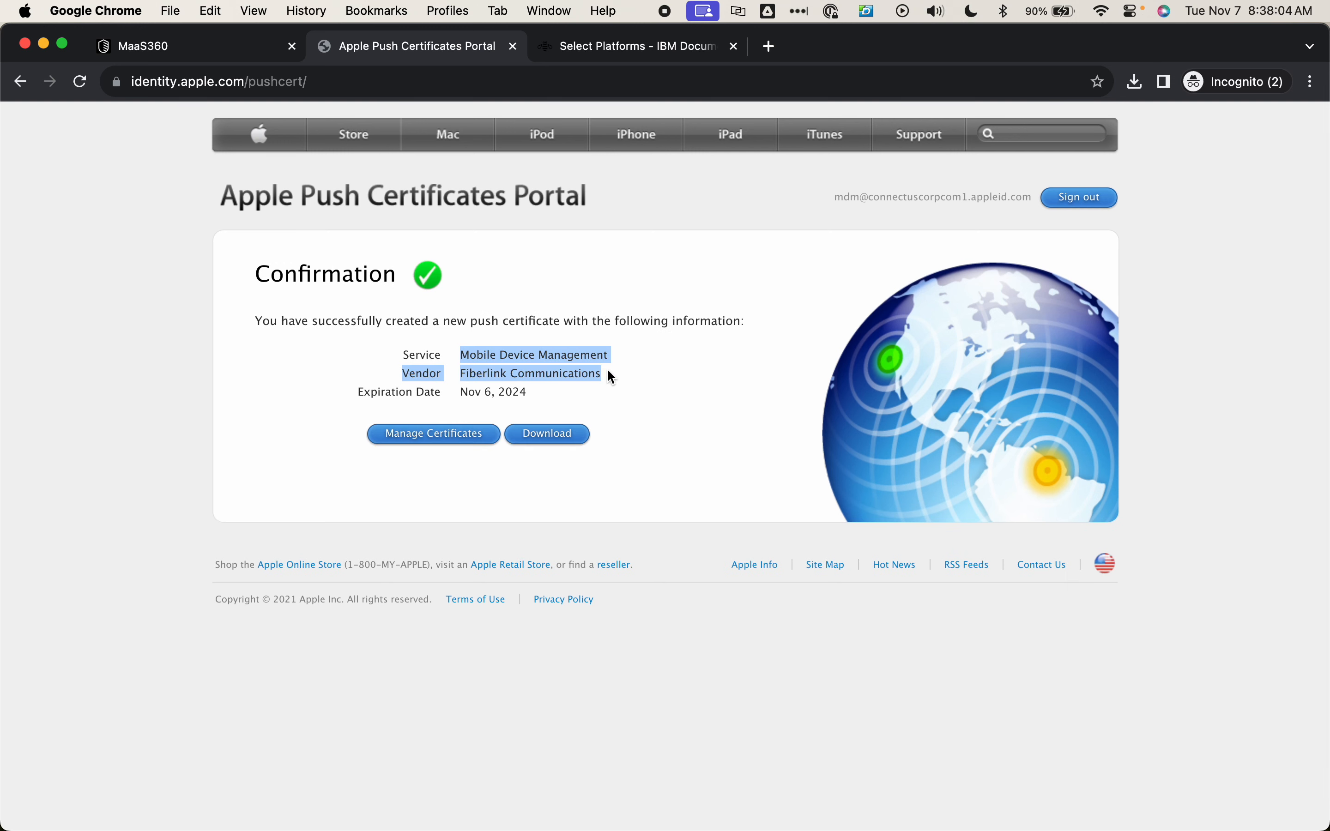
pyautogui.click(573, 389)
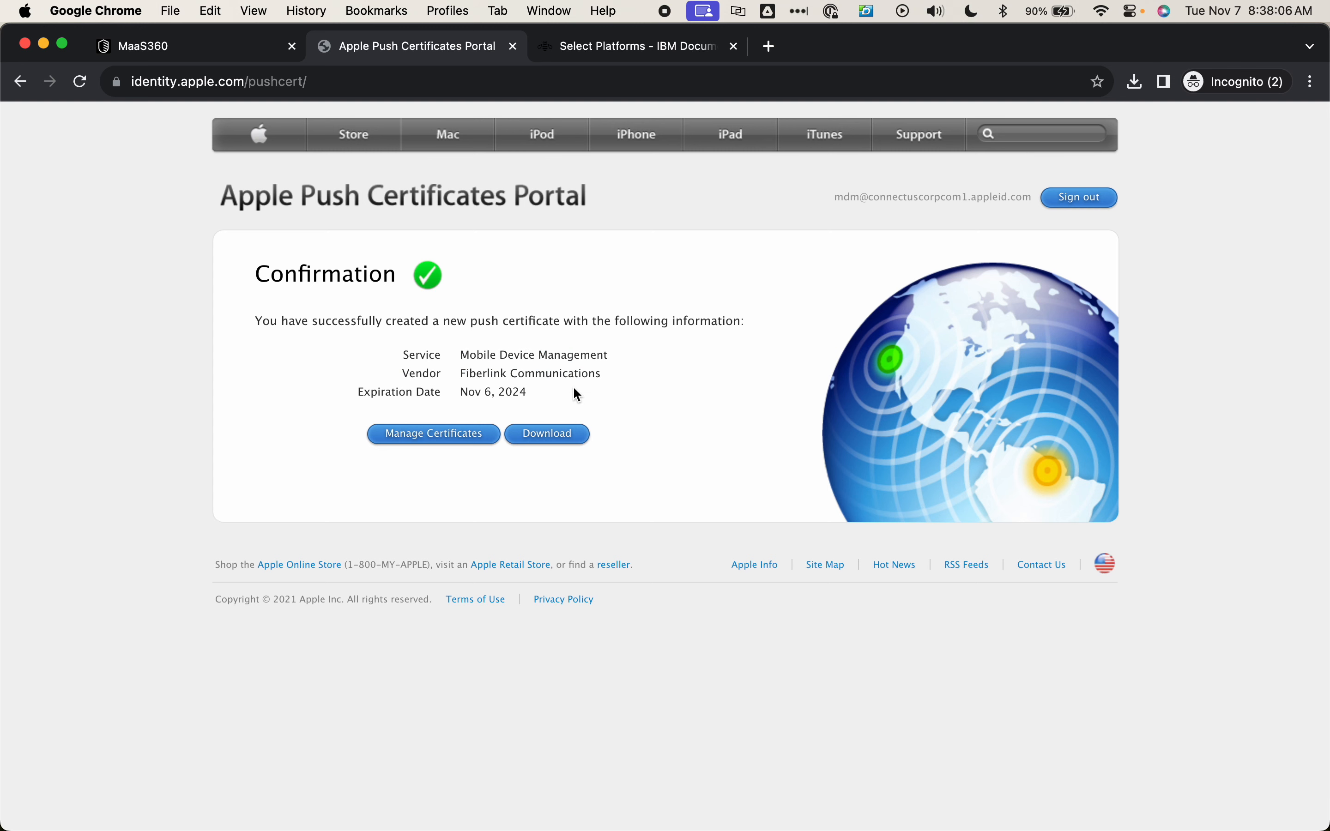
pyautogui.click(555, 441)
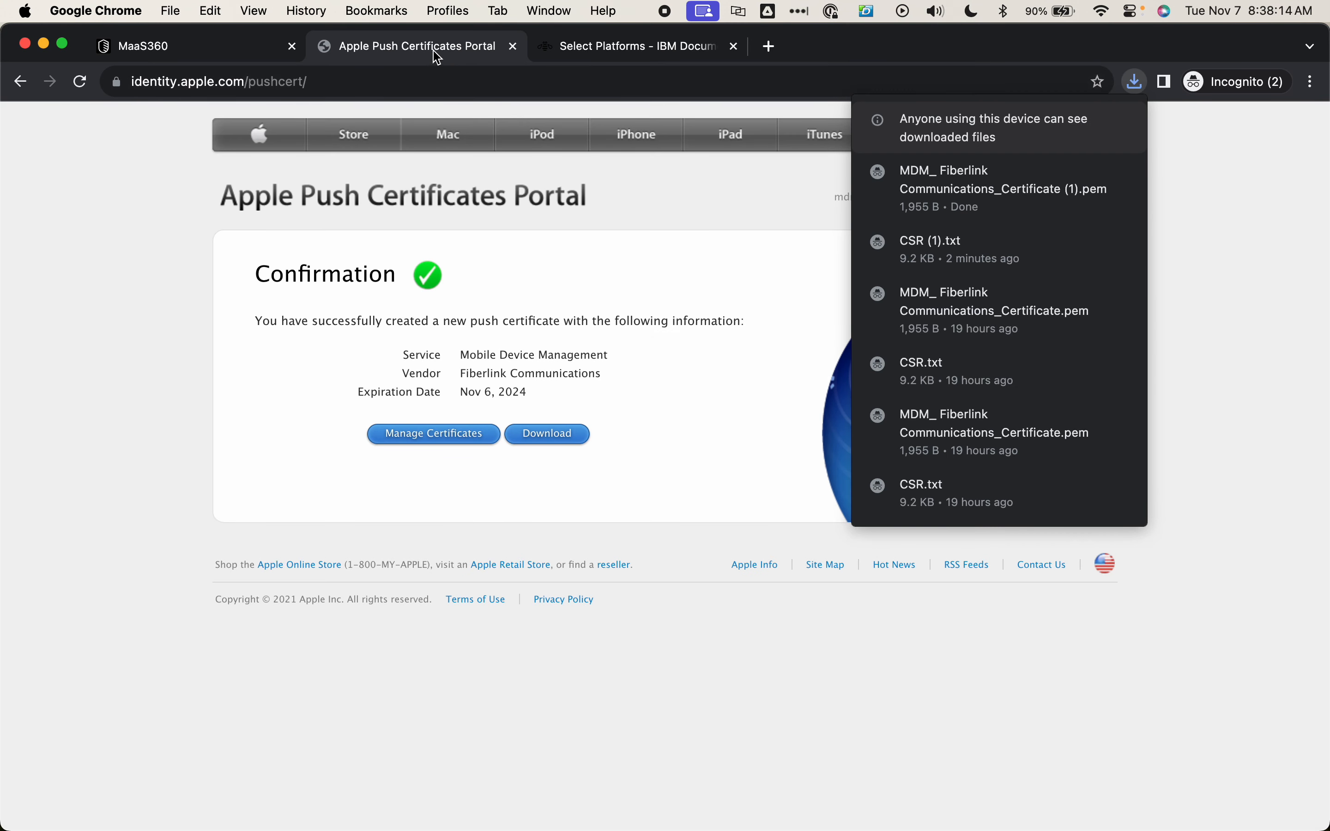
pyautogui.click(214, 54)
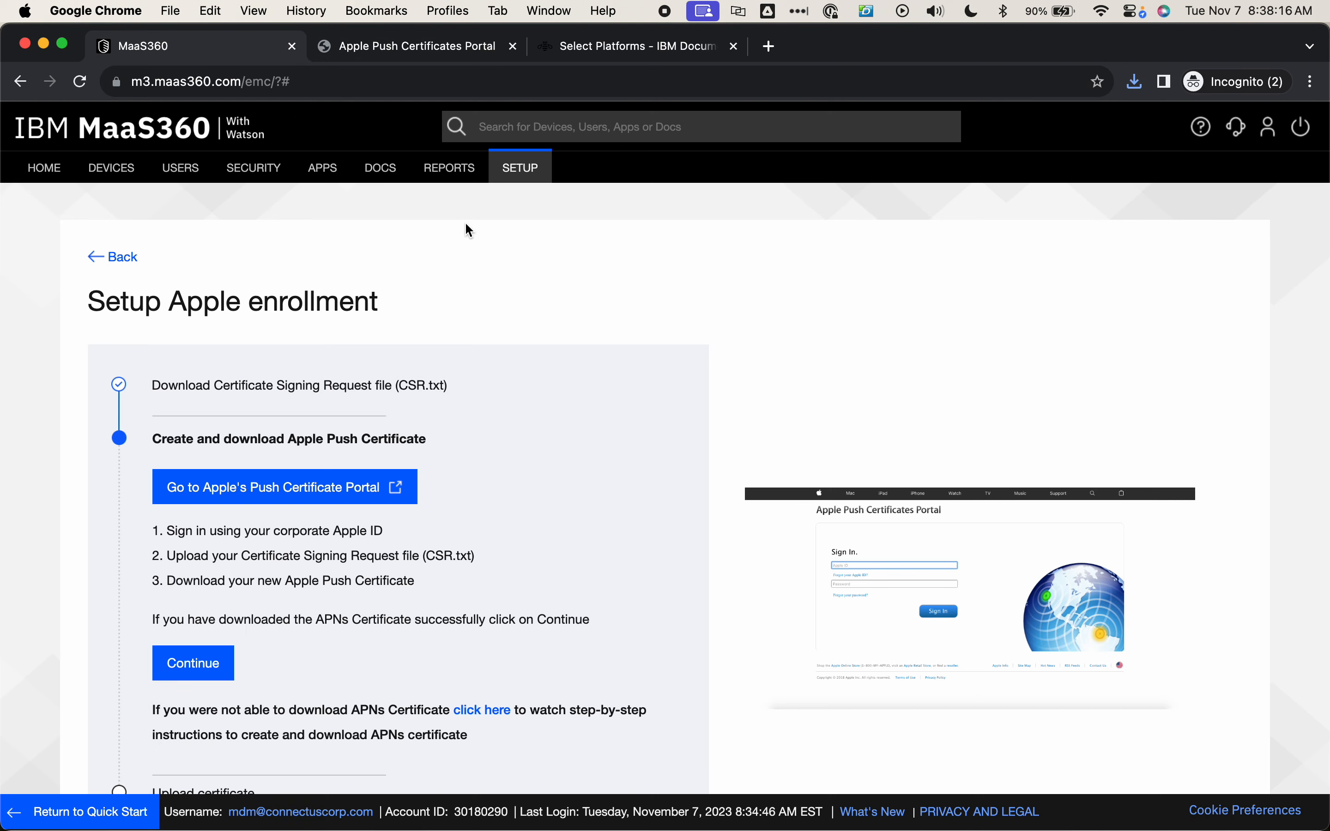
pyautogui.click(193, 665)
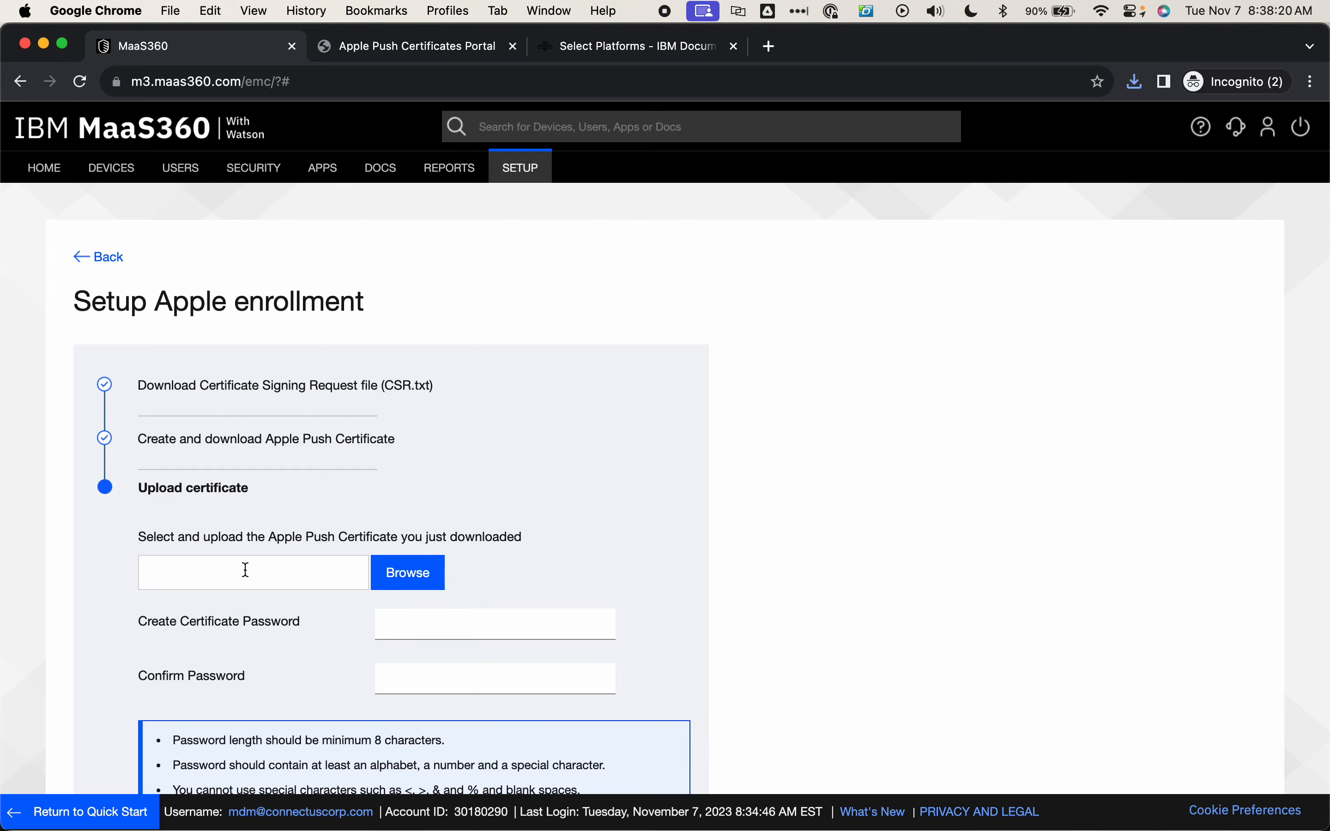
# Select the renewed push certificate MDM_ Fiberlink Communications_Certificate (1).pem from Downloads as the file to upload.
pyautogui.click(392, 584)
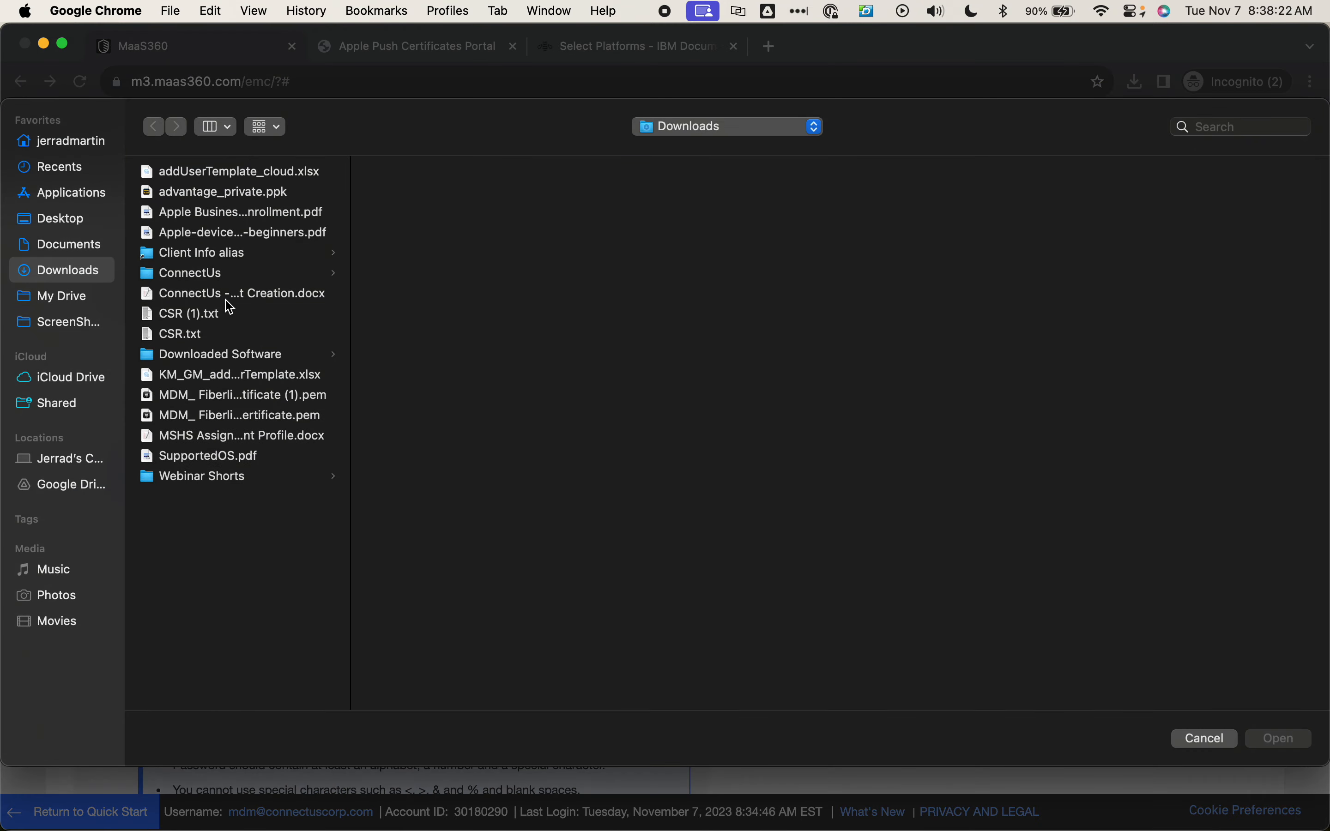
pyautogui.click(206, 395)
pyautogui.doubleClick(206, 396)
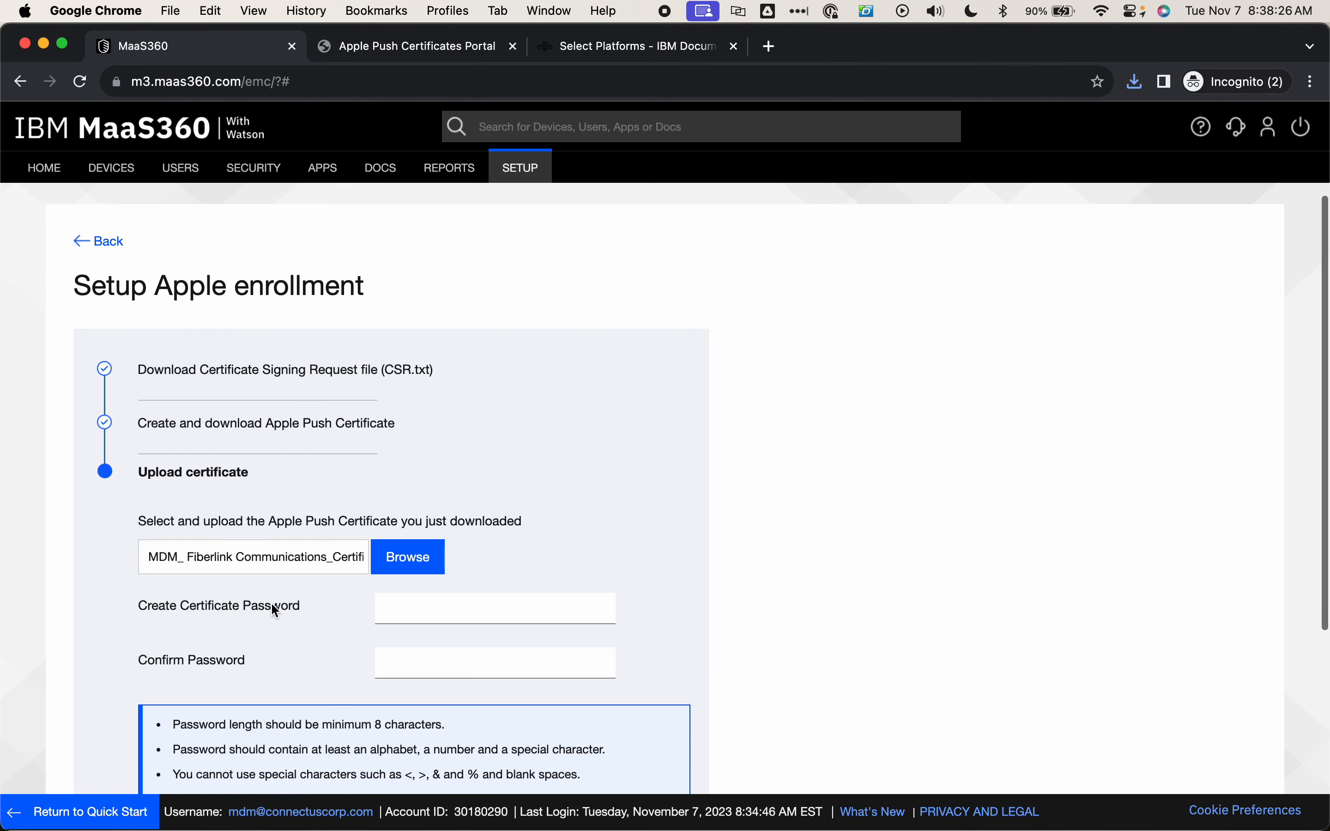
# Create the certificate password and enter the same password in the confirmation field, correcting the first entry so both match.
pyautogui.scroll(-3, 273, 607)
pyautogui.click(418, 514)
pyautogui.write('•••')
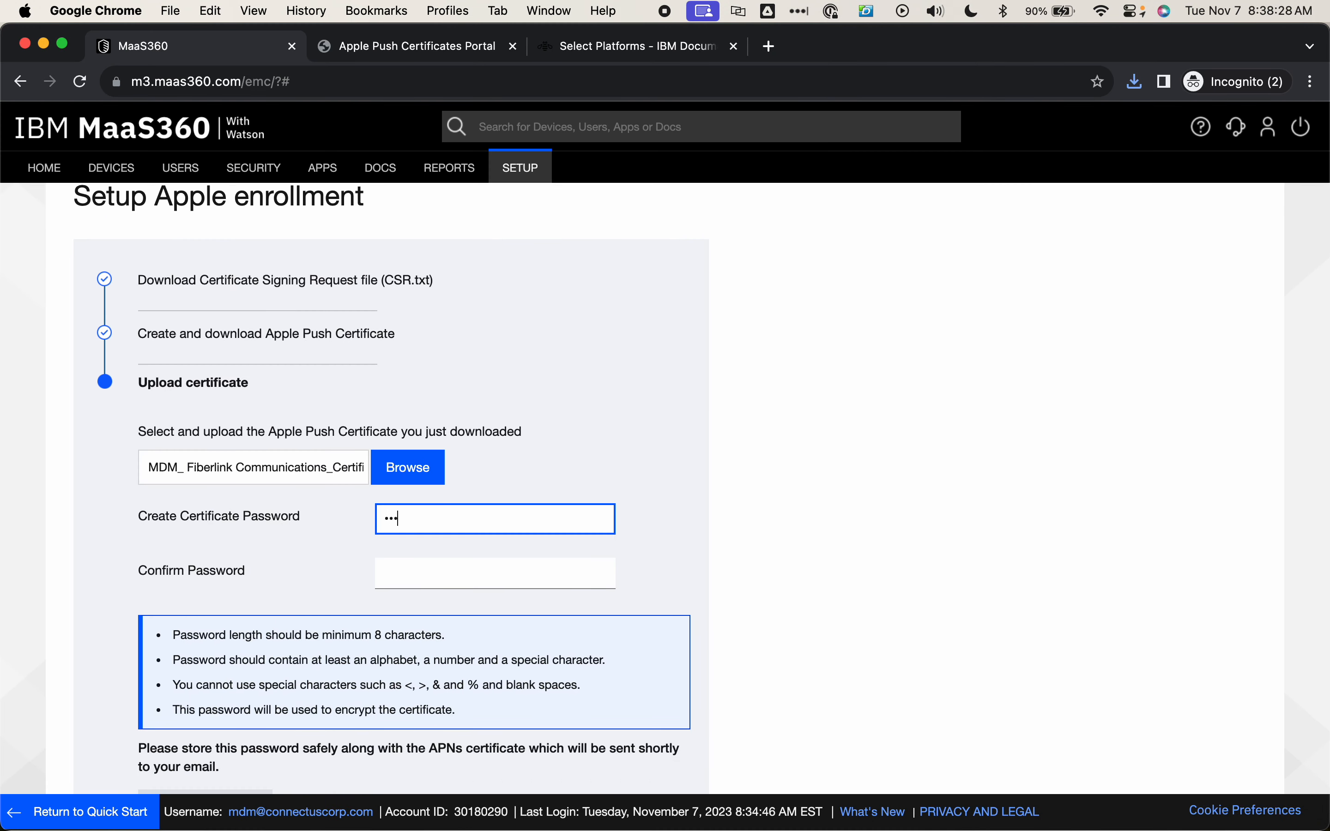
pyautogui.write('•••••••')
pyautogui.press('Tab')
pyautogui.write('•••••••')
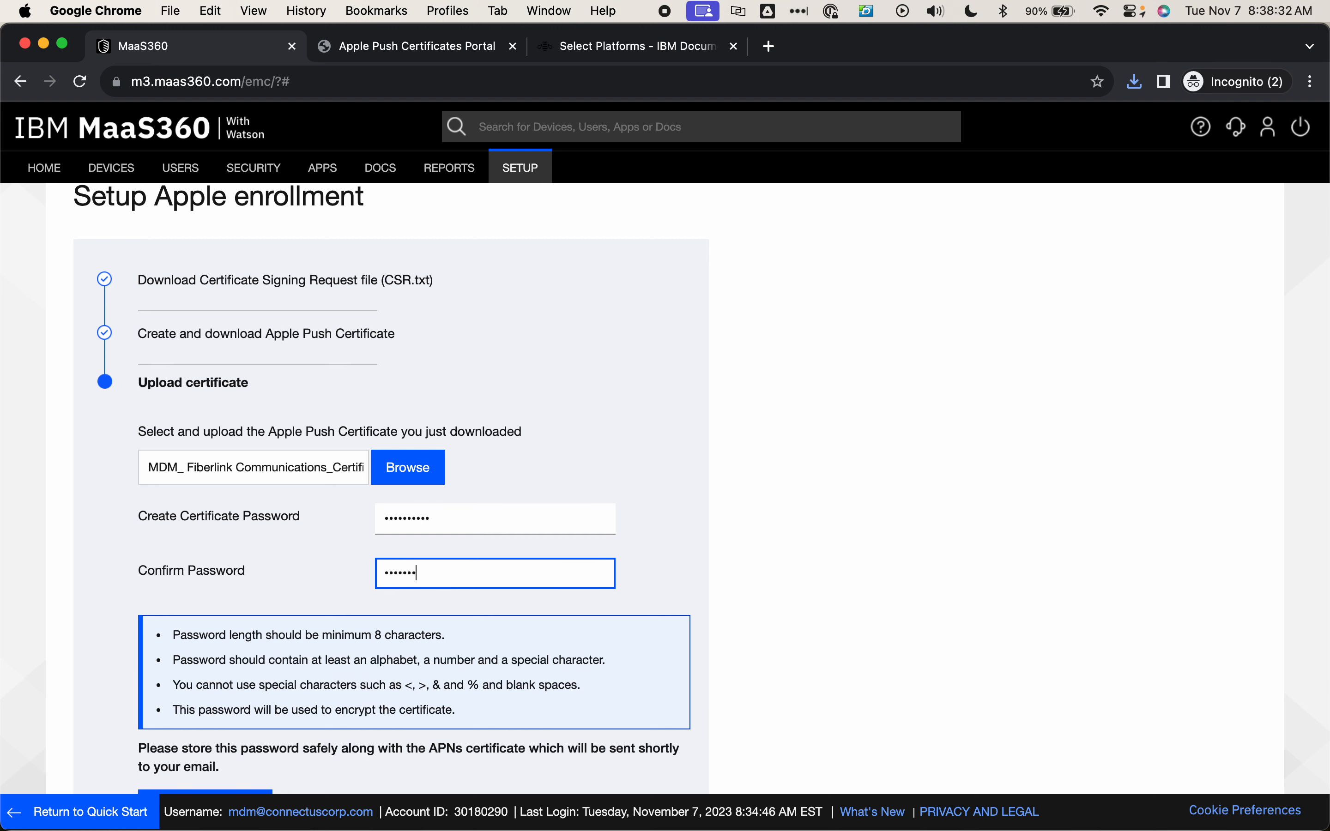
pyautogui.write('••••')
pyautogui.click(450, 523)
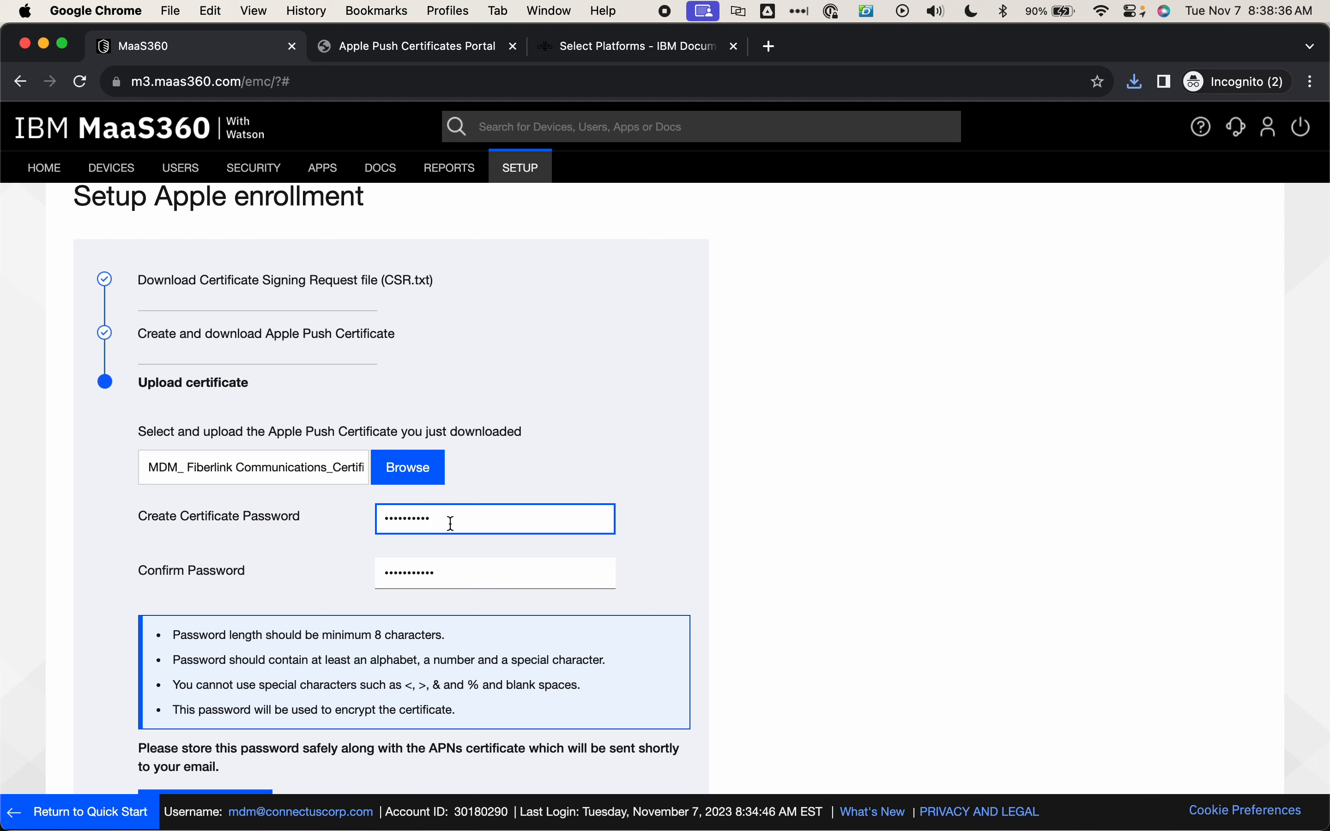
pyautogui.scroll(-3, 451, 523)
pyautogui.write('•')
# Upload the certificate to MaaS360 and continue from the Apple enrollment setup to the Services page.
pyautogui.click(237, 675)
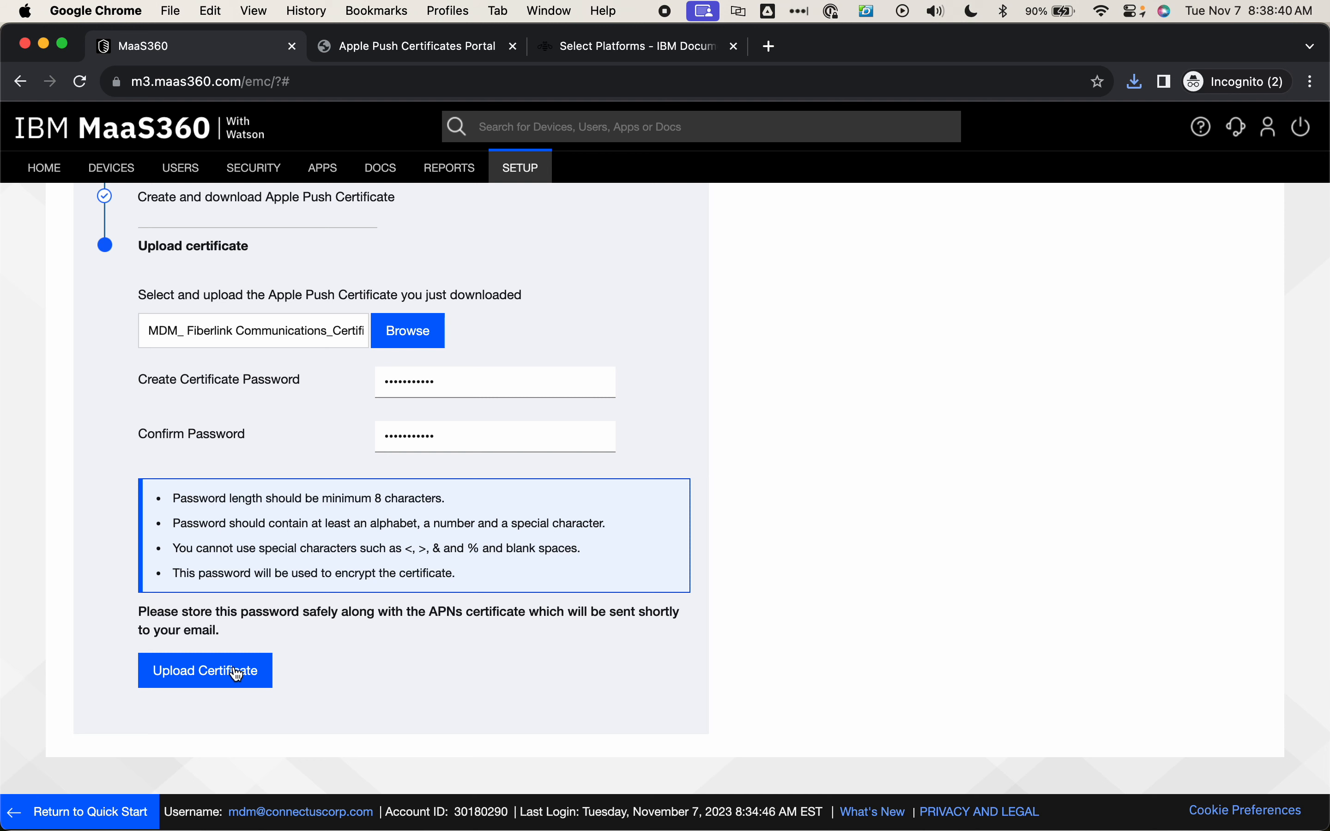
pyautogui.click(238, 675)
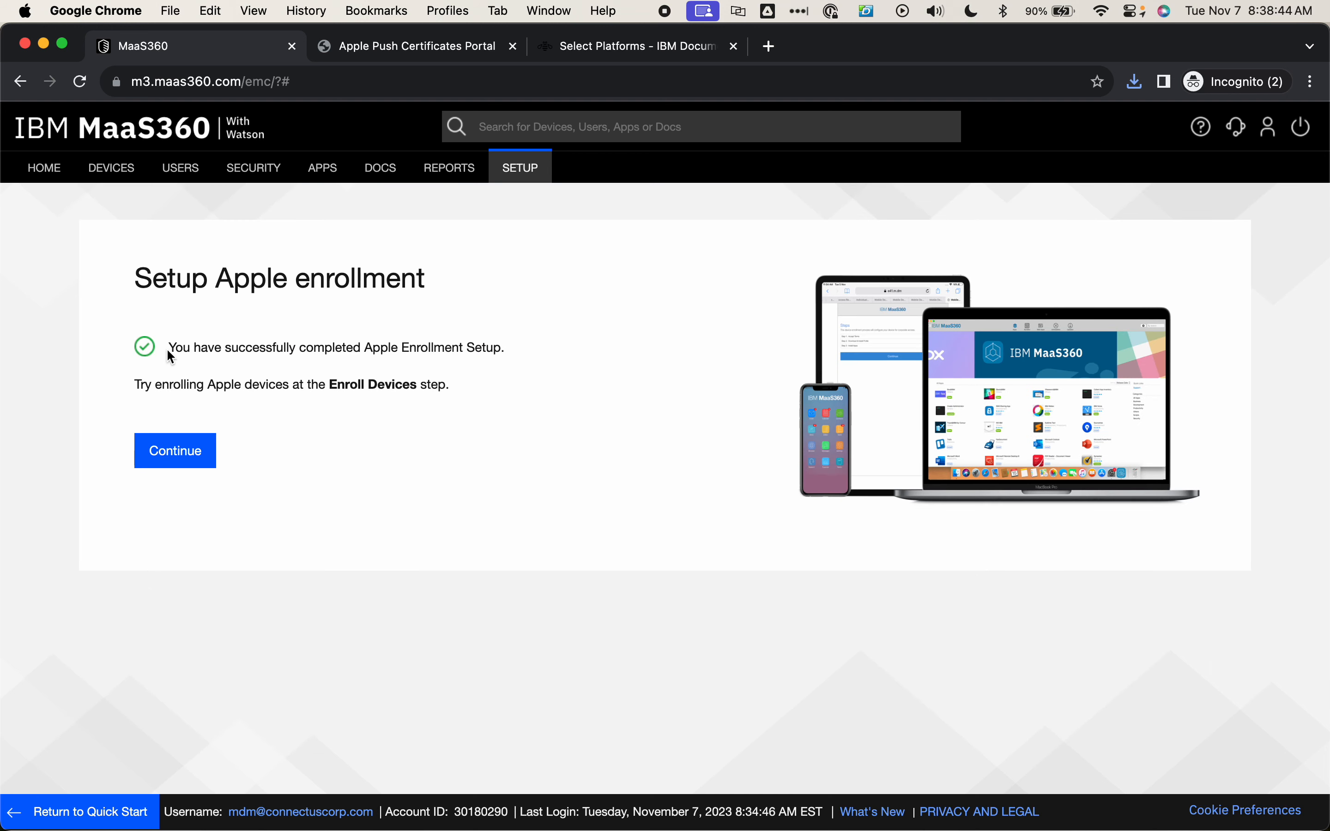
pyautogui.moveTo(168, 348); pyautogui.dragTo(448, 387)
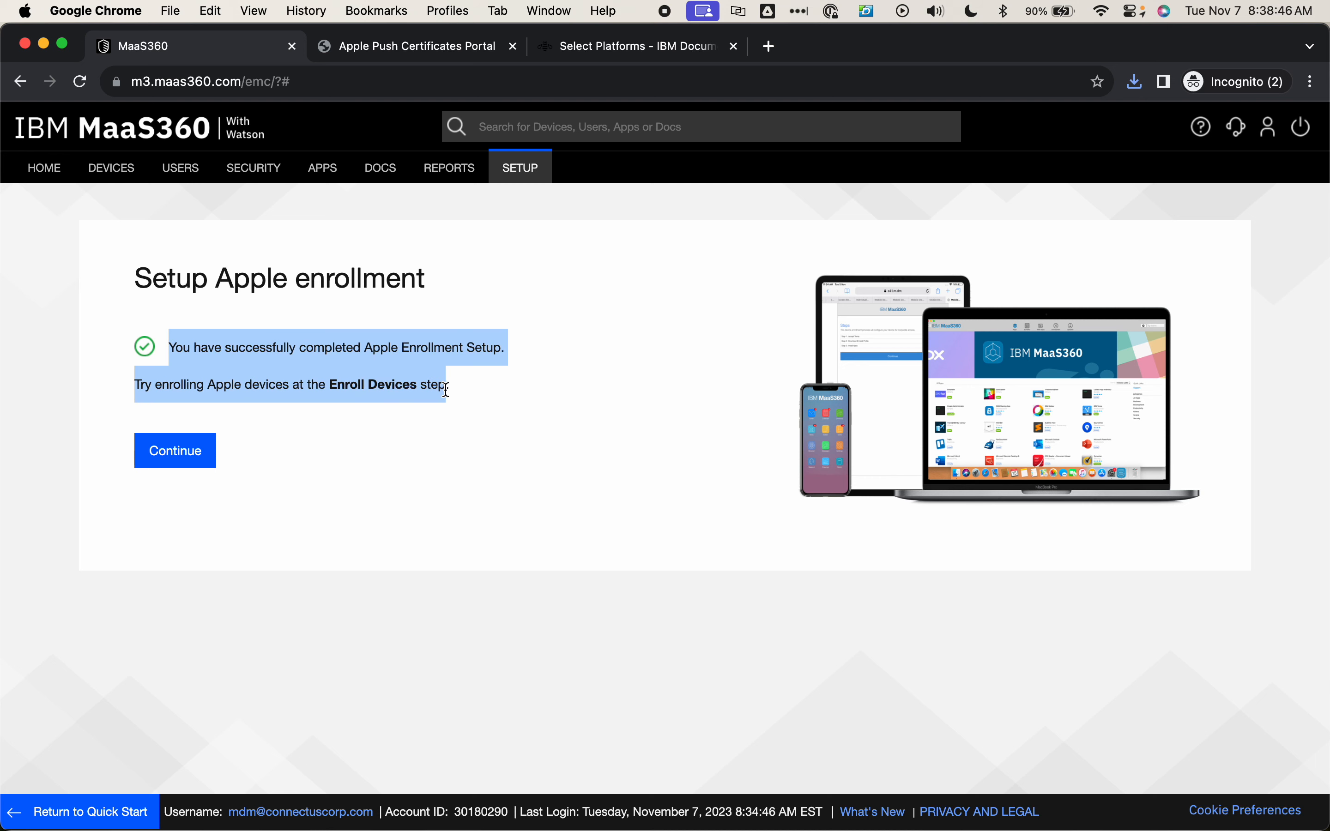
pyautogui.click(185, 451)
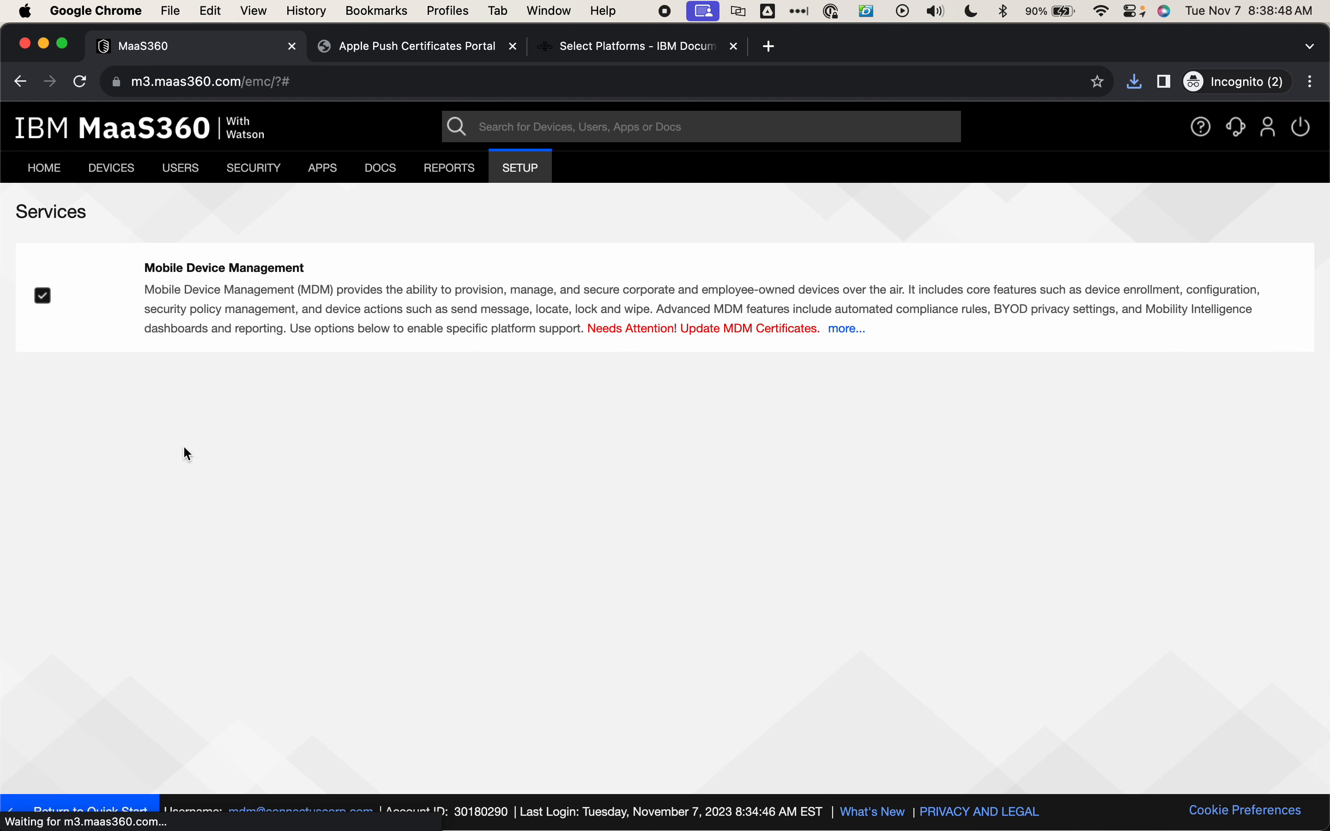